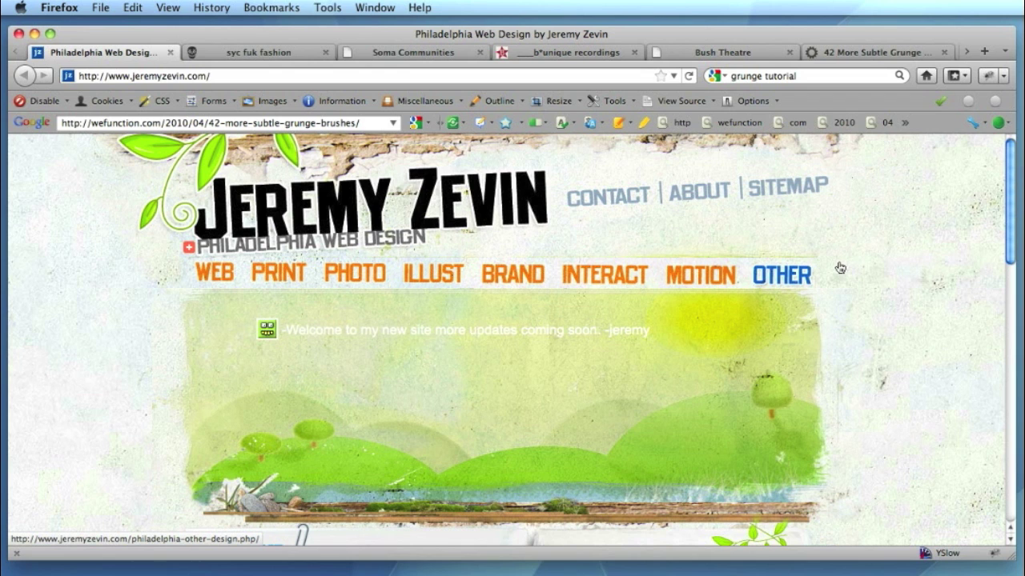
- Scroll through the current page and the Syc Fuk fashion example site's grunge design
{"action": "scroll", "coordinate": [845, 267], "scroll_direction": "down", "scroll_amount": 2}
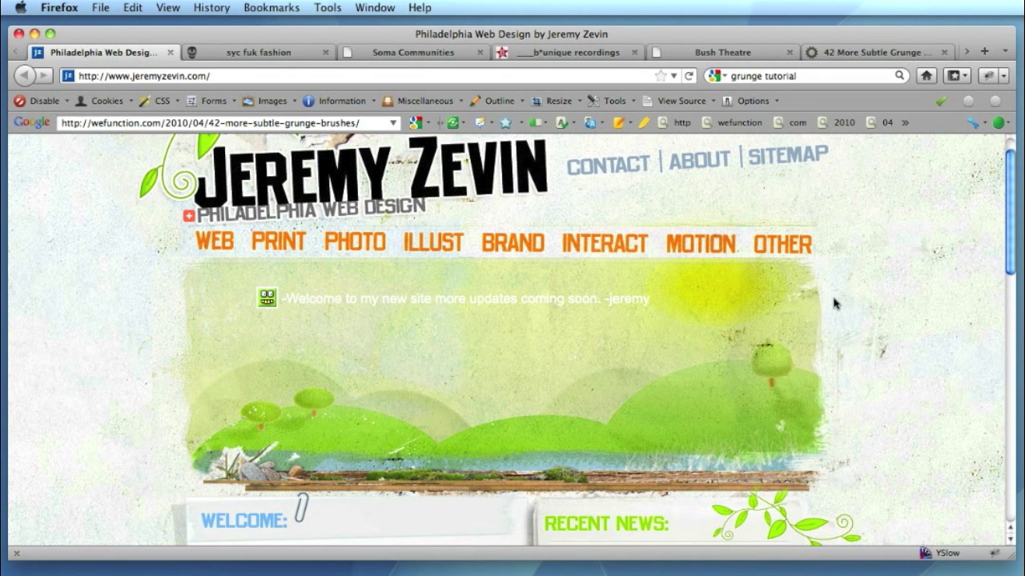
{"action": "scroll", "coordinate": [835, 305], "scroll_direction": "down", "scroll_amount": 3}
{"action": "left_click", "coordinate": [260, 52]}
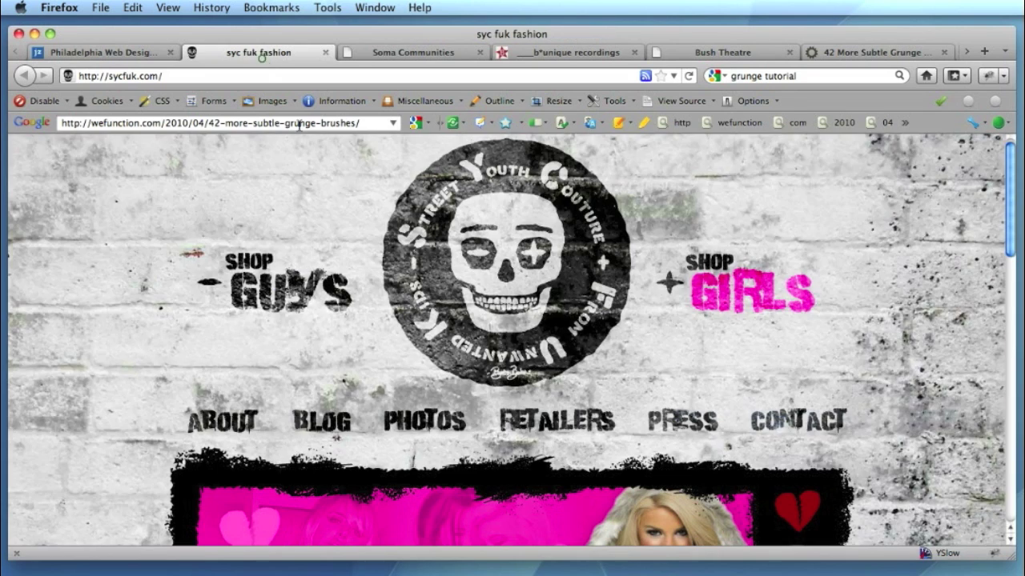
{"action": "scroll", "coordinate": [474, 308], "scroll_direction": "down", "scroll_amount": 10}
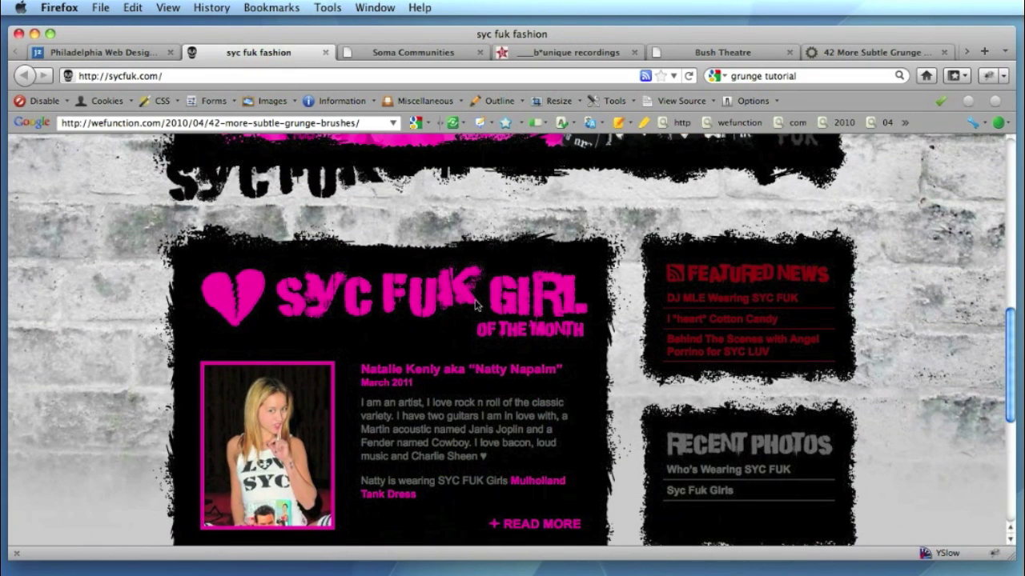
{"action": "scroll", "coordinate": [477, 304], "scroll_direction": "down", "scroll_amount": 10}
{"action": "scroll", "coordinate": [479, 309], "scroll_direction": "up", "scroll_amount": 8}
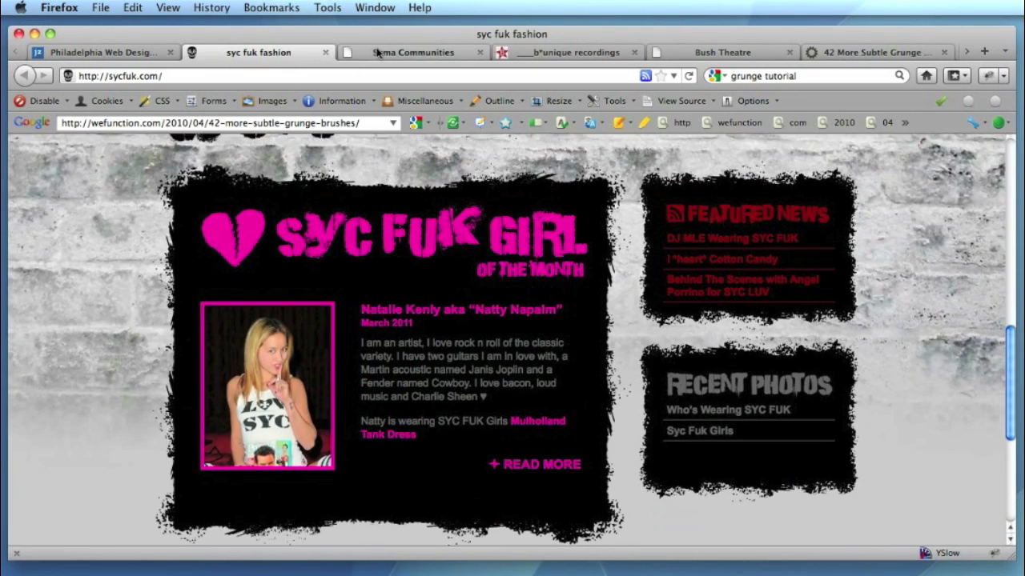
- Browse the Soma Communities example site's grunge design
{"action": "left_click", "coordinate": [378, 53]}
{"action": "scroll", "coordinate": [268, 255], "scroll_direction": "down", "scroll_amount": 3}
{"action": "scroll", "coordinate": [244, 245], "scroll_direction": "up", "scroll_amount": 3}
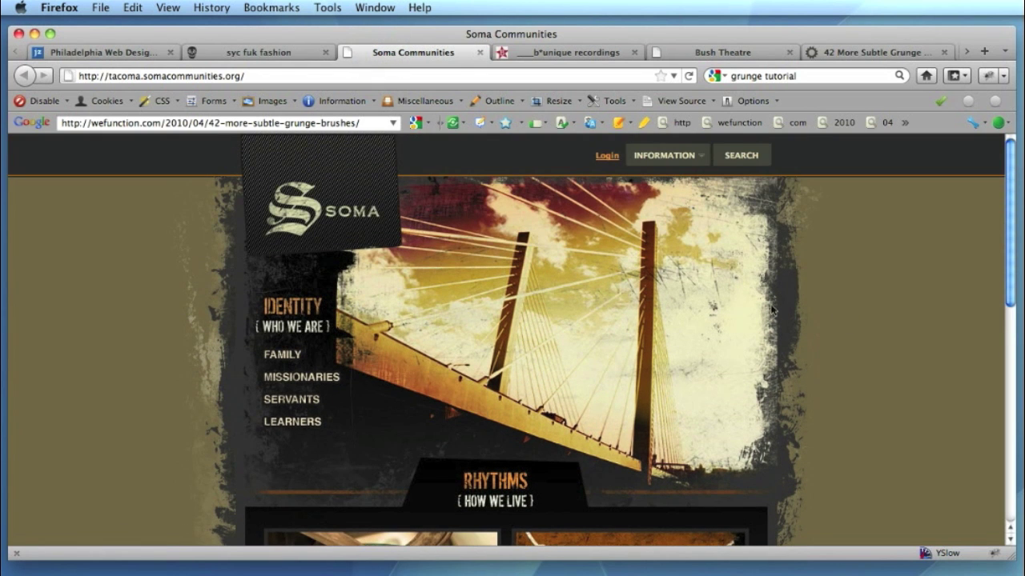
{"action": "scroll", "coordinate": [799, 282], "scroll_direction": "down", "scroll_amount": 3}
{"action": "scroll", "coordinate": [720, 240], "scroll_direction": "up", "scroll_amount": 3}
- Look through the b*unique recordings example, then bring up the Bush Theatre site
{"action": "left_click", "coordinate": [546, 52]}
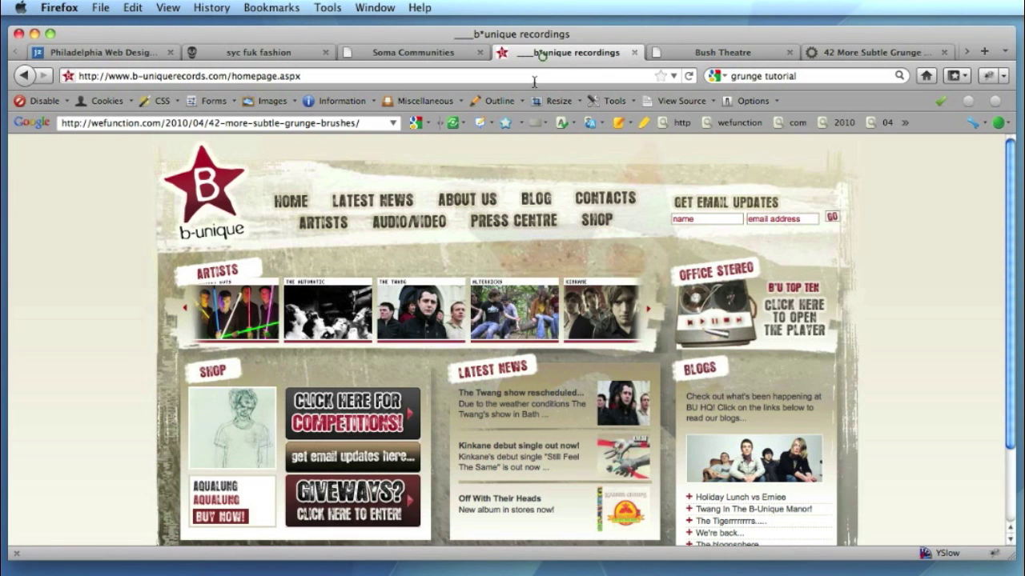
{"action": "scroll", "coordinate": [517, 232], "scroll_direction": "down", "scroll_amount": 2}
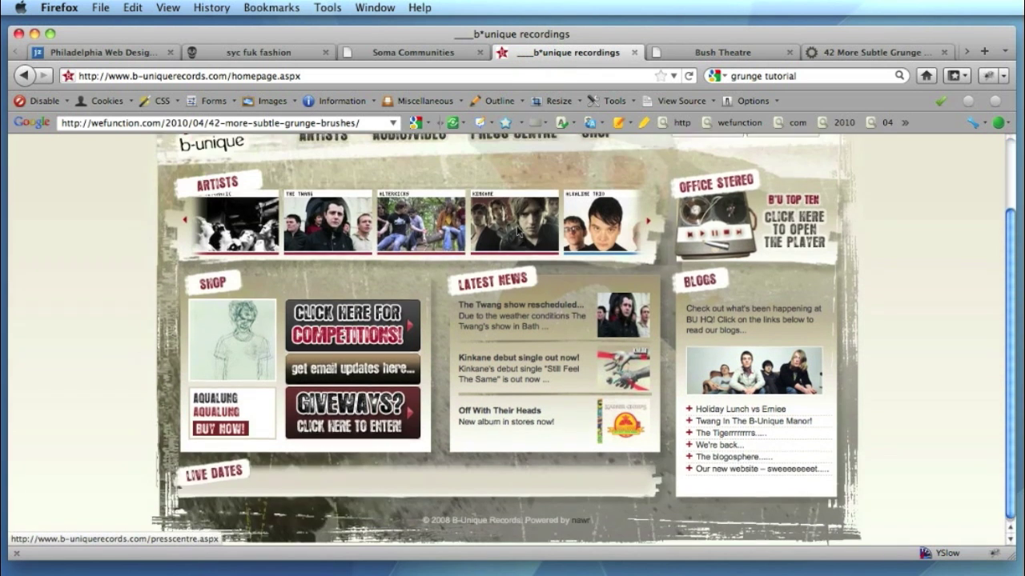
{"action": "scroll", "coordinate": [516, 232], "scroll_direction": "up", "scroll_amount": 2}
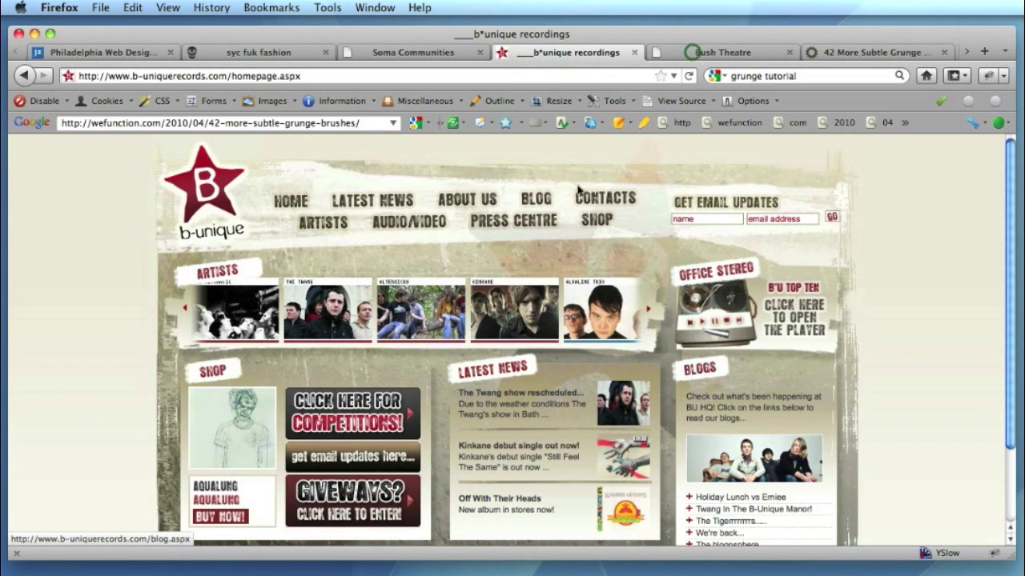
{"action": "left_click", "coordinate": [695, 52]}
- Scroll the Bush Theatre page, then go to the top of the '42 More Subtle Grunge' brushes article
{"action": "scroll", "coordinate": [573, 192], "scroll_direction": "up", "scroll_amount": 5}
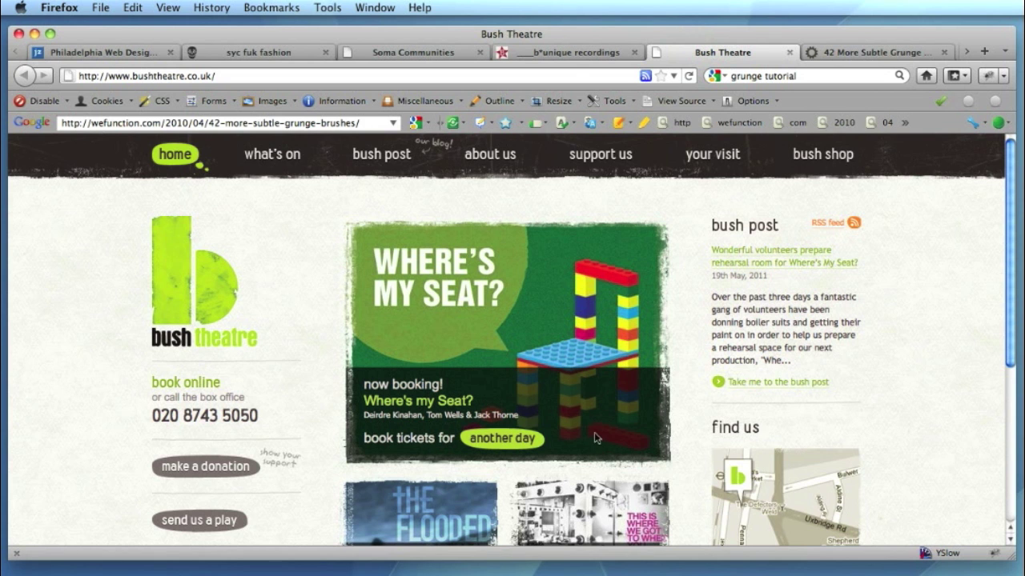
{"action": "scroll", "coordinate": [599, 456], "scroll_direction": "down", "scroll_amount": 4}
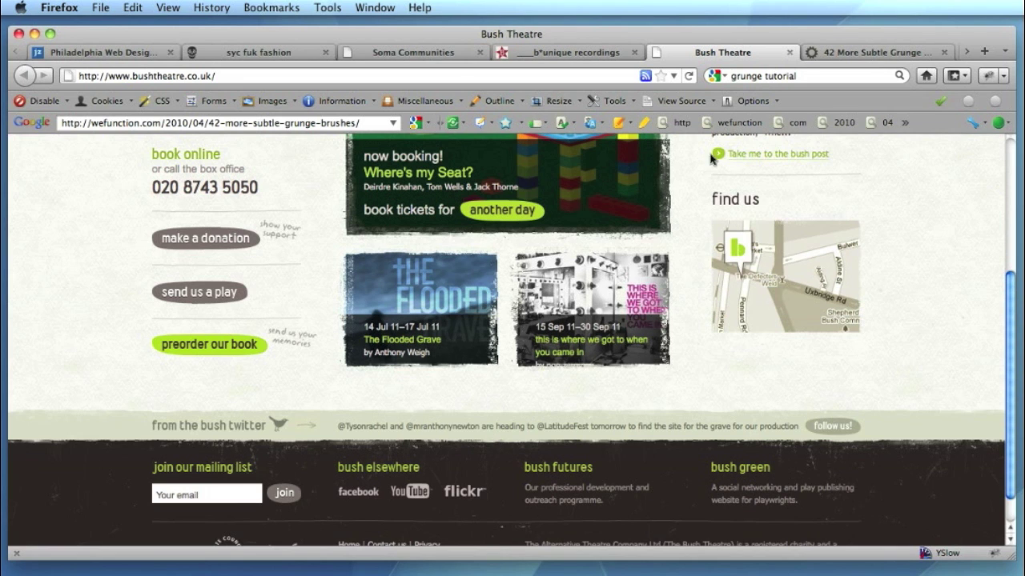
{"action": "left_click", "coordinate": [830, 61]}
{"action": "scroll", "coordinate": [365, 251], "scroll_direction": "up", "scroll_amount": 5}
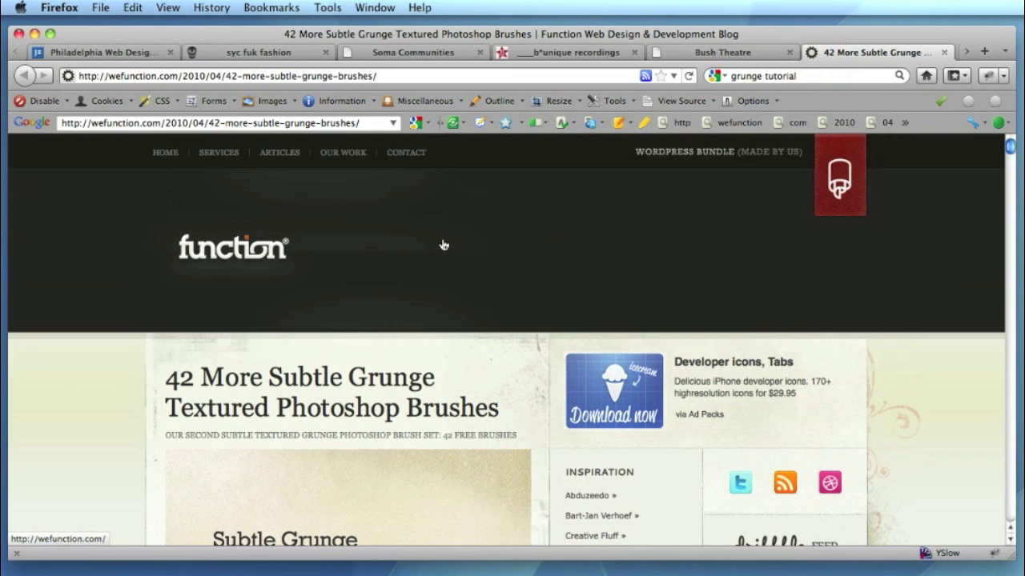
{"action": "scroll", "coordinate": [181, 351], "scroll_direction": "down", "scroll_amount": 1}
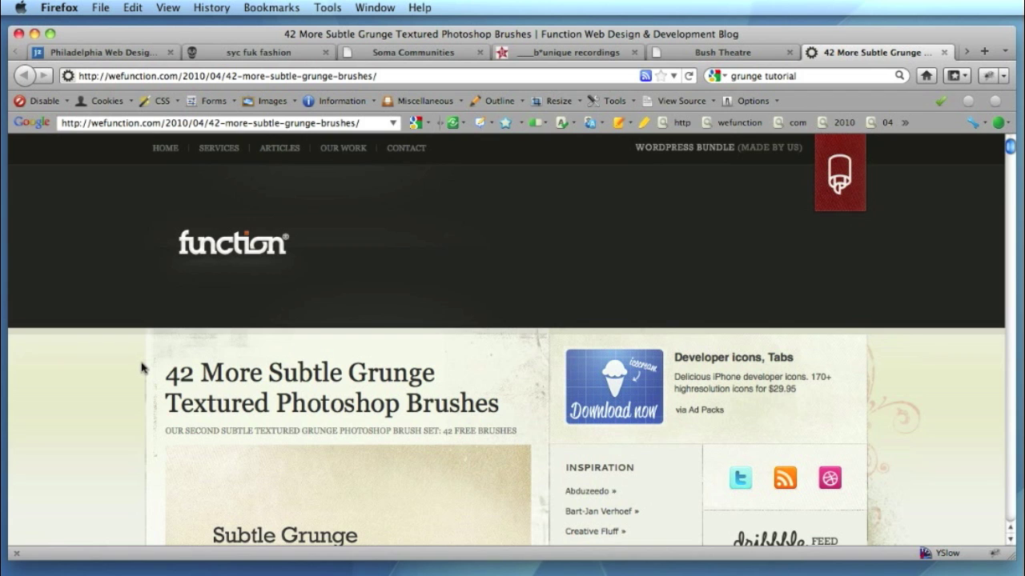
{"action": "scroll", "coordinate": [135, 365], "scroll_direction": "down", "scroll_amount": 3}
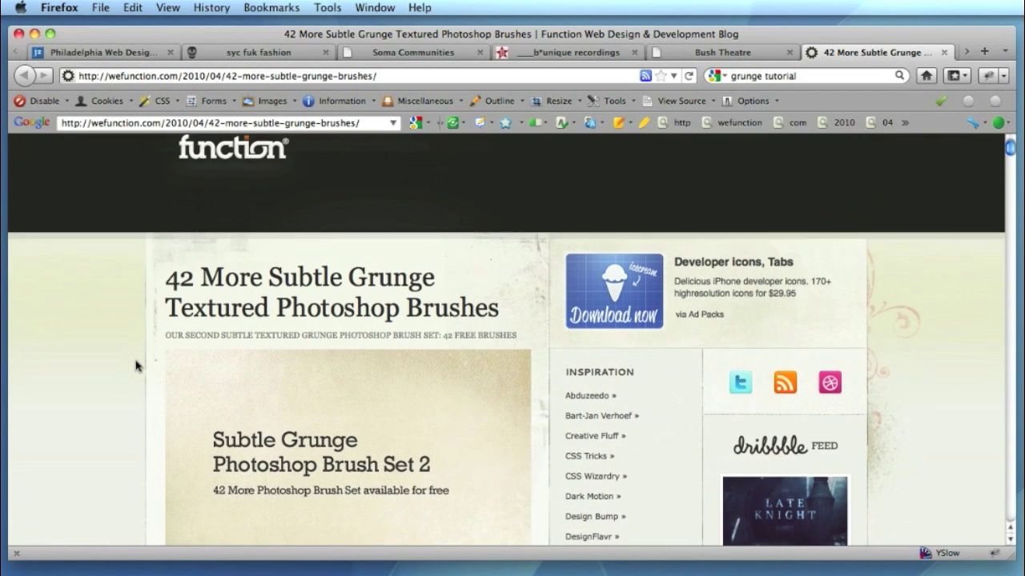
{"action": "scroll", "coordinate": [135, 365], "scroll_direction": "up", "scroll_amount": 1}
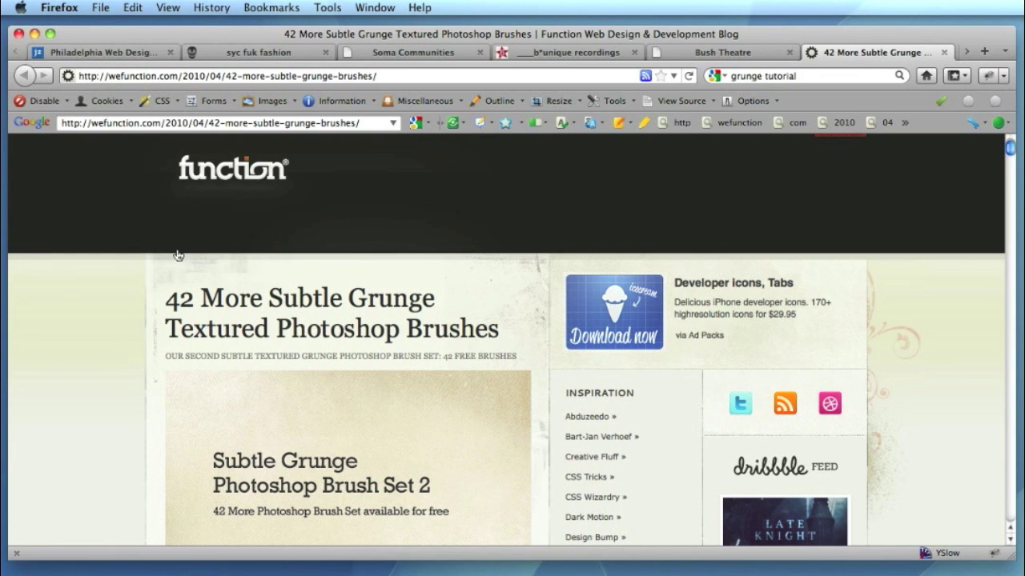
{"action": "scroll", "coordinate": [269, 379], "scroll_direction": "down", "scroll_amount": 6}
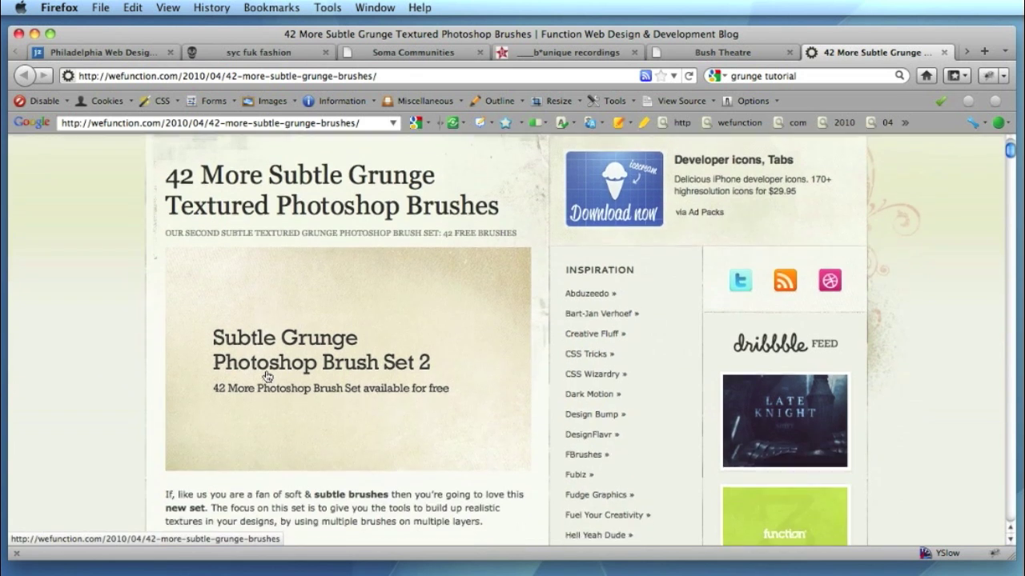
{"action": "scroll", "coordinate": [248, 360], "scroll_direction": "up", "scroll_amount": 6}
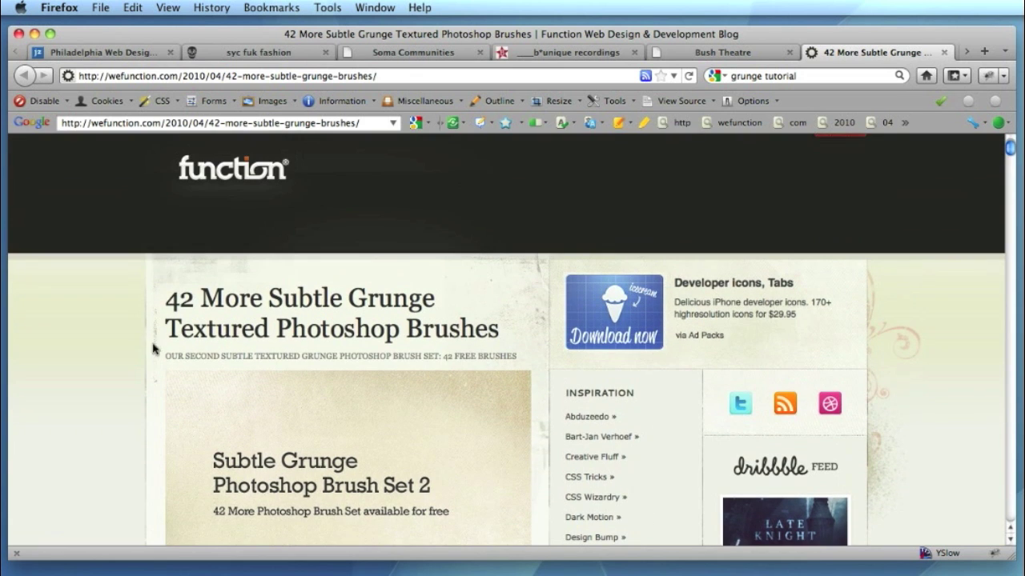
{"action": "scroll", "coordinate": [153, 347], "scroll_direction": "down", "scroll_amount": 5}
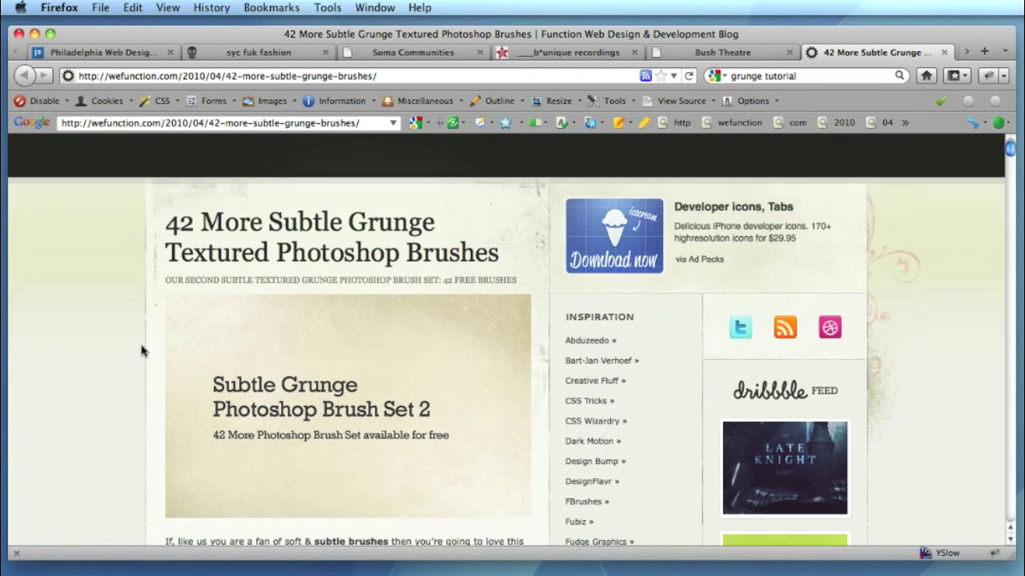
{"action": "scroll", "coordinate": [149, 345], "scroll_direction": "down", "scroll_amount": 10}
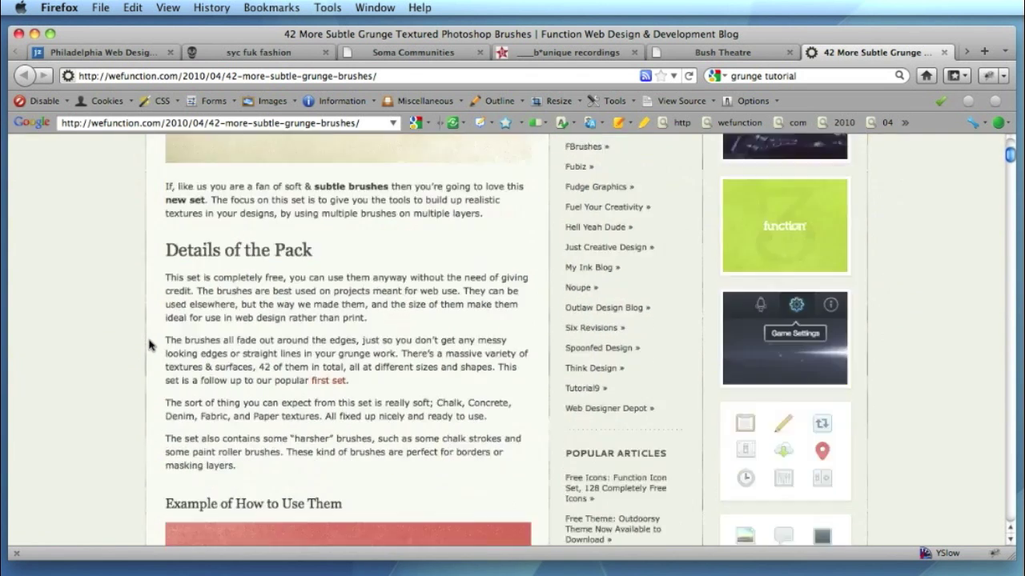
{"action": "scroll", "coordinate": [149, 345], "scroll_direction": "down", "scroll_amount": 14}
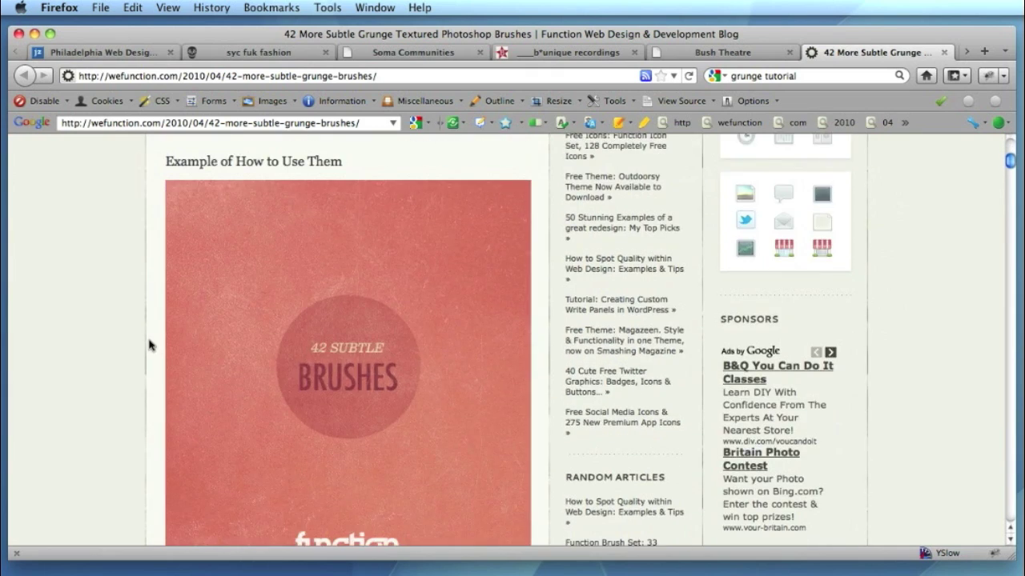
{"action": "key", "text": "Home"}
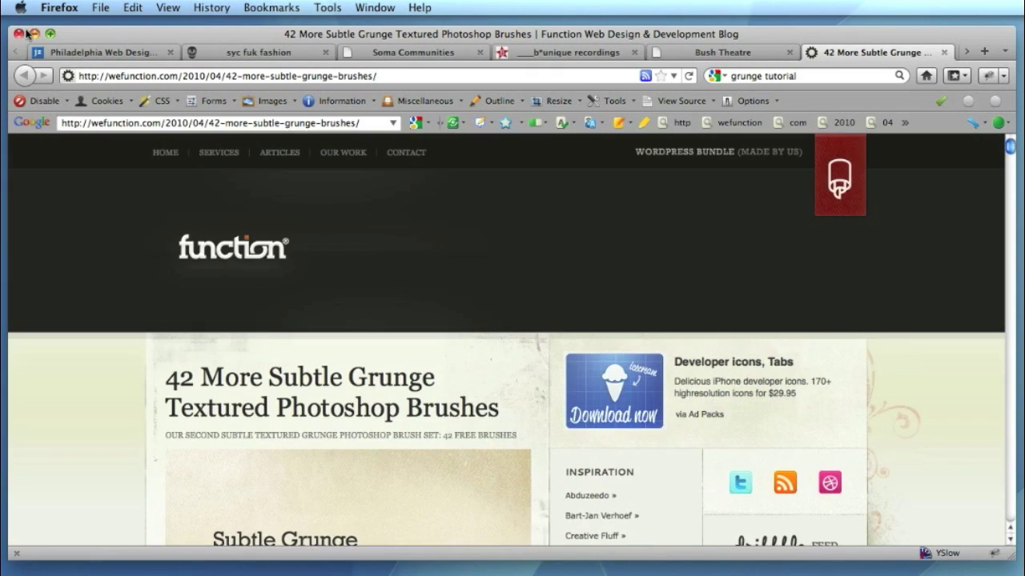
- Hide Firefox, view Adobe Photoshop CS5 > Presets > Brushes in Finder, then return to Photoshop
{"action": "left_click", "coordinate": [34, 34]}
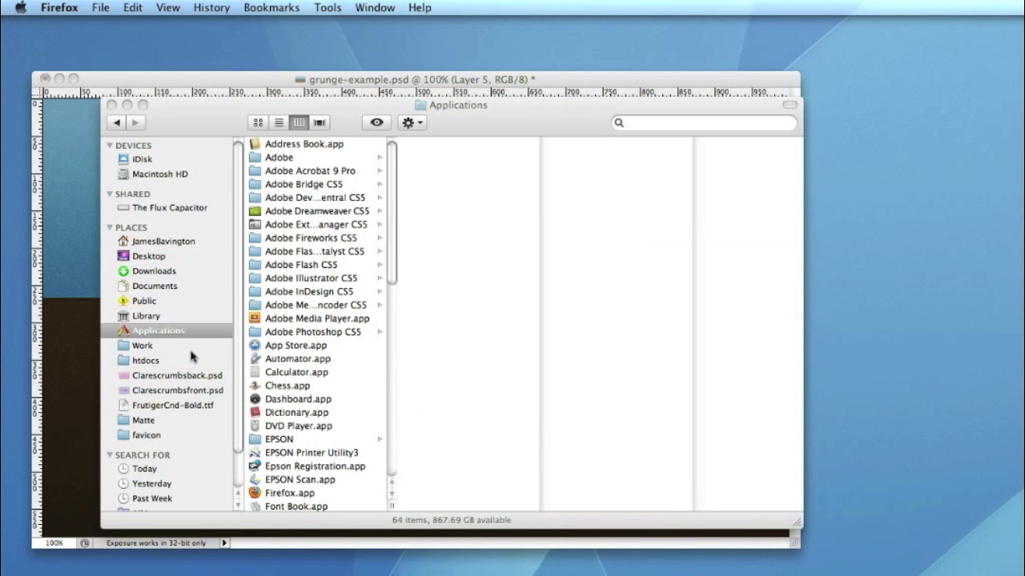
{"action": "left_click", "coordinate": [258, 337]}
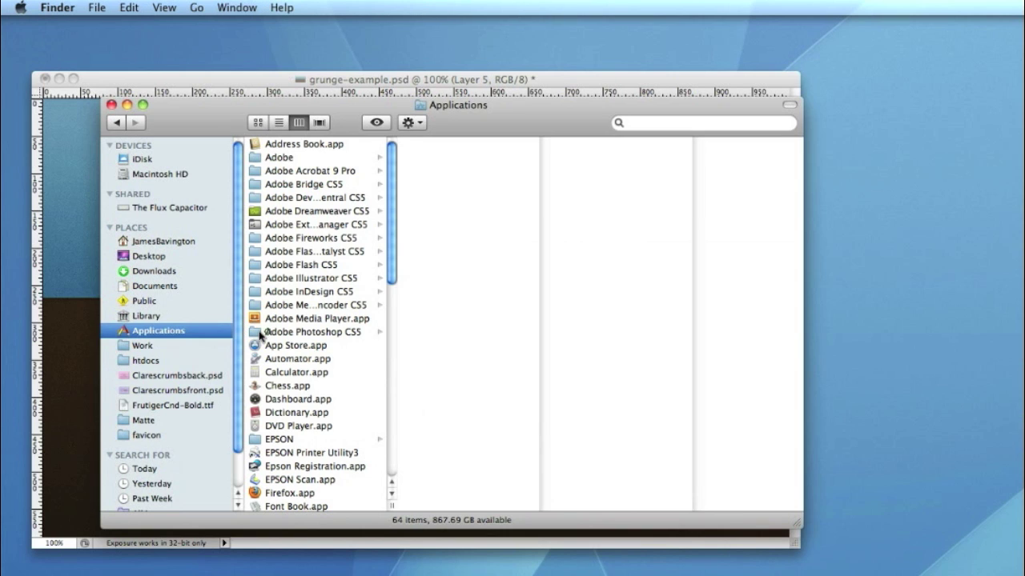
{"action": "left_click", "coordinate": [305, 334]}
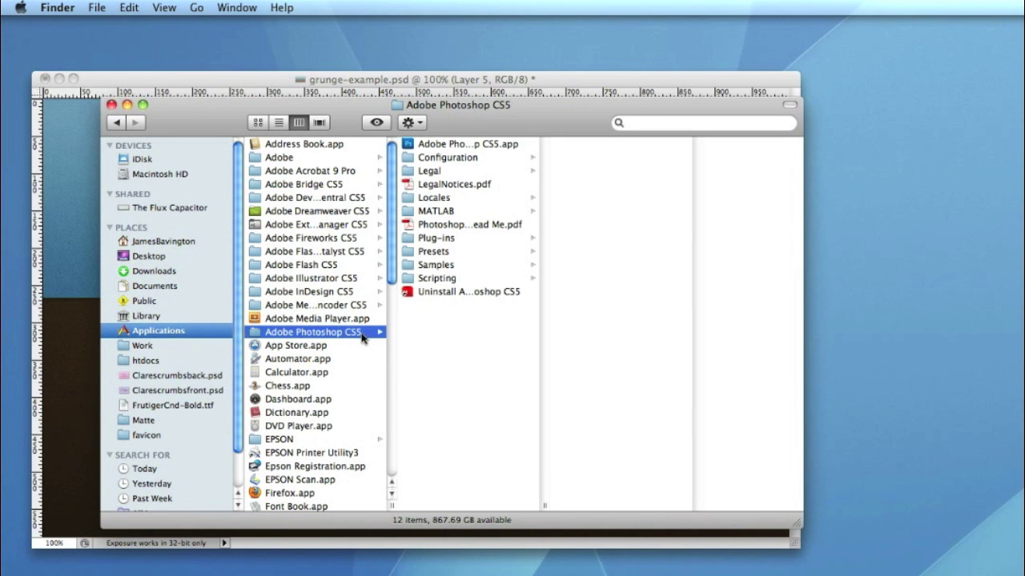
{"action": "left_click", "coordinate": [437, 251]}
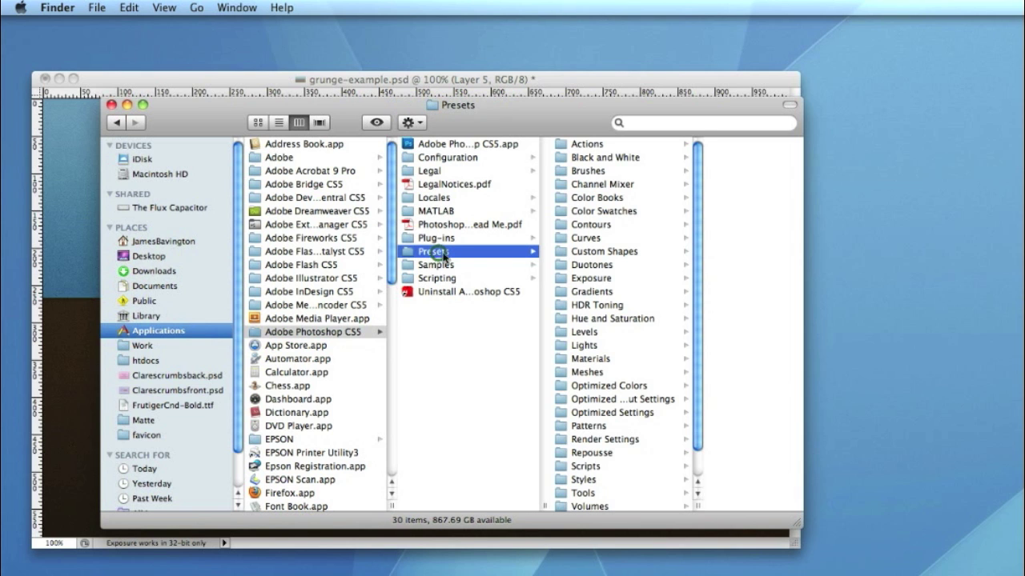
{"action": "left_click", "coordinate": [602, 170]}
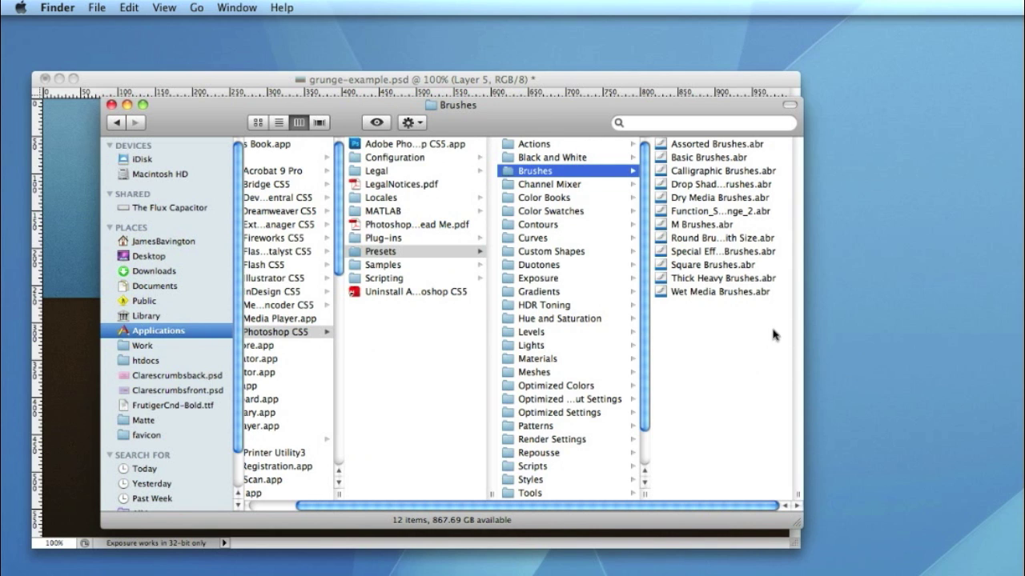
{"action": "left_click", "coordinate": [111, 105]}
{"action": "left_click", "coordinate": [114, 94]}
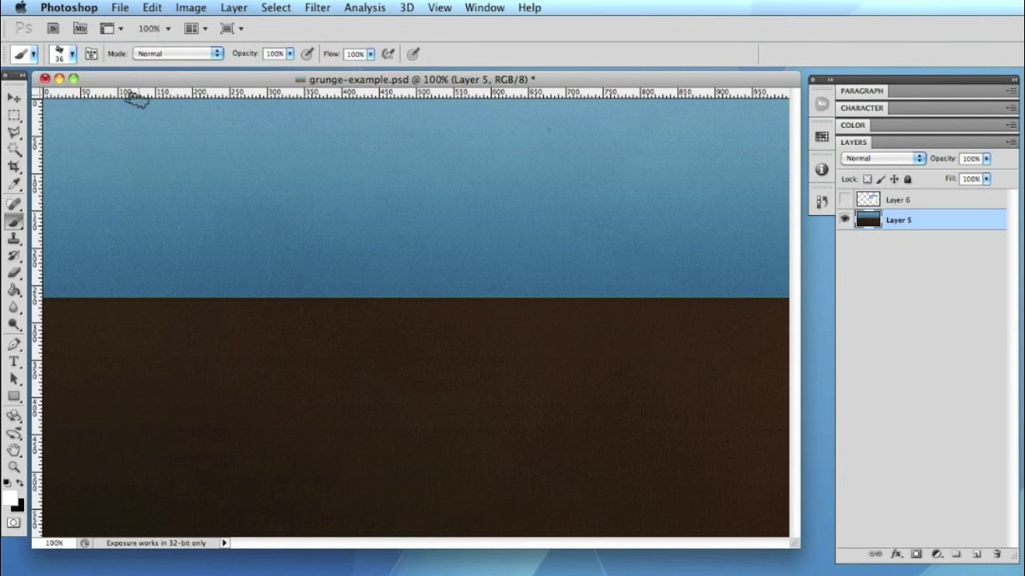
{"action": "left_click", "coordinate": [12, 97]}
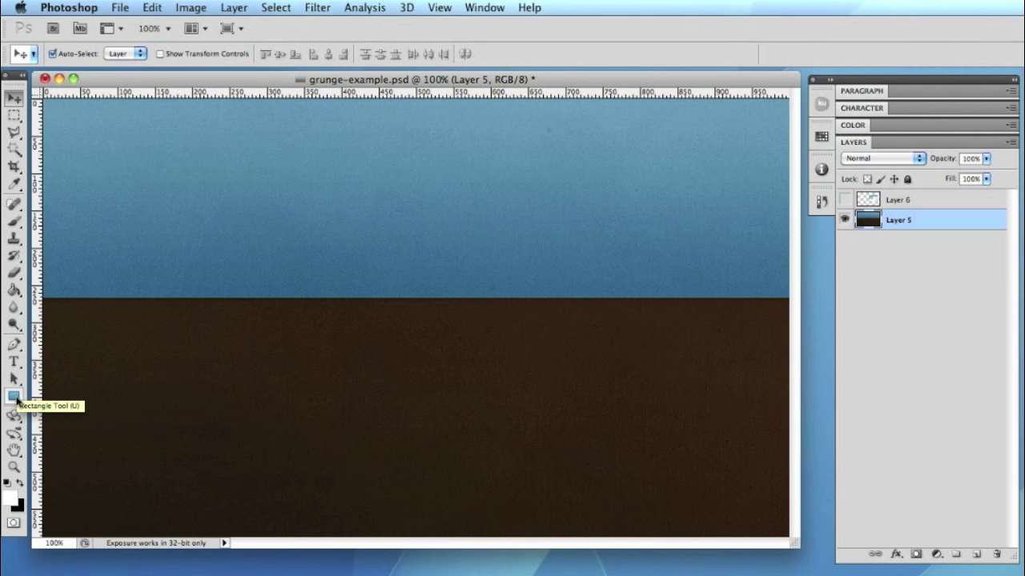
- Draw one large white rectangle and two stacked smaller ones beside it, then select all three
{"action": "left_click", "coordinate": [13, 396]}
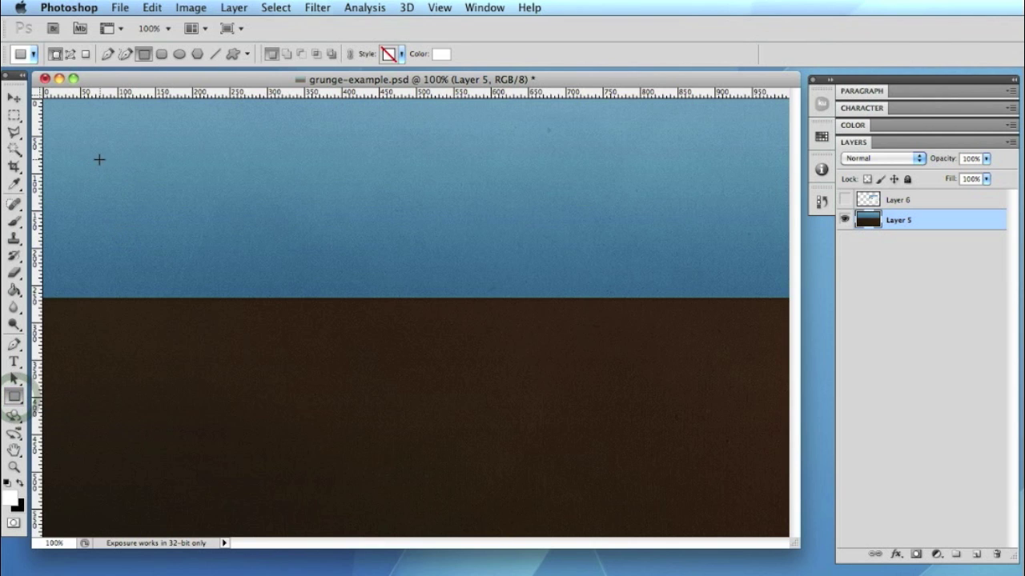
{"action": "mouse_move", "coordinate": [99, 152]}
{"action": "left_mouse_down"}
{"action": "mouse_move", "coordinate": [125, 254]}
{"action": "mouse_move", "coordinate": [207, 373]}
{"action": "mouse_move", "coordinate": [358, 463]}
{"action": "mouse_move", "coordinate": [411, 472]}
{"action": "mouse_move", "coordinate": [507, 450]}
{"action": "left_mouse_up"}
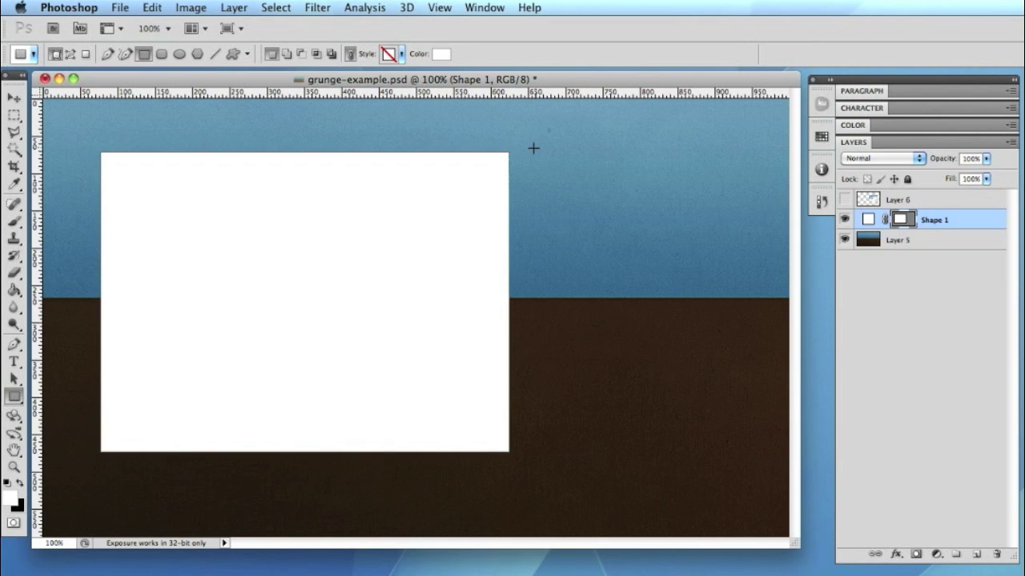
{"action": "left_click_drag", "start_coordinate": [525, 155], "coordinate": [706, 325]}
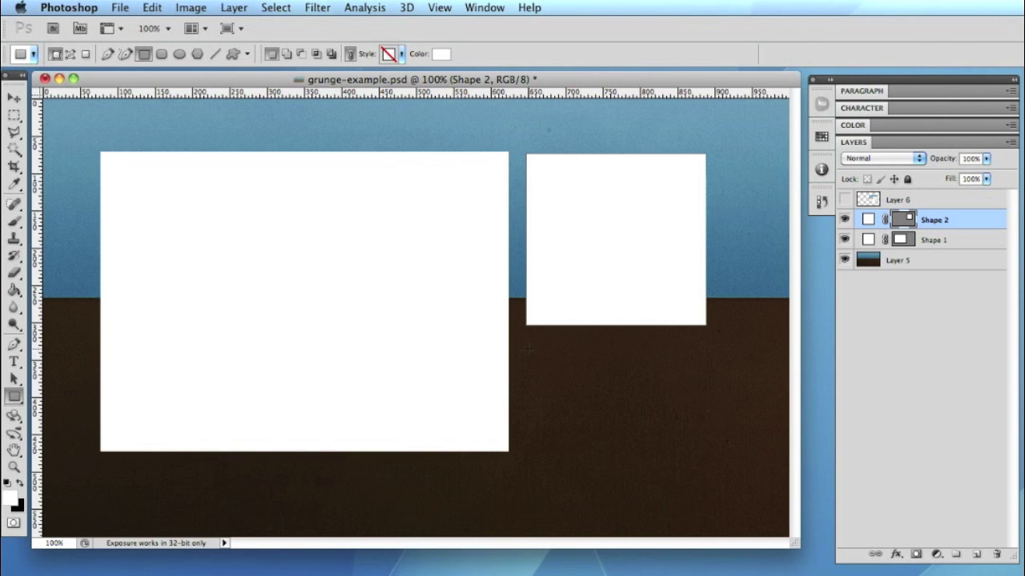
{"action": "left_click_drag", "start_coordinate": [526, 342], "coordinate": [706, 449]}
{"action": "left_click", "coordinate": [14, 97]}
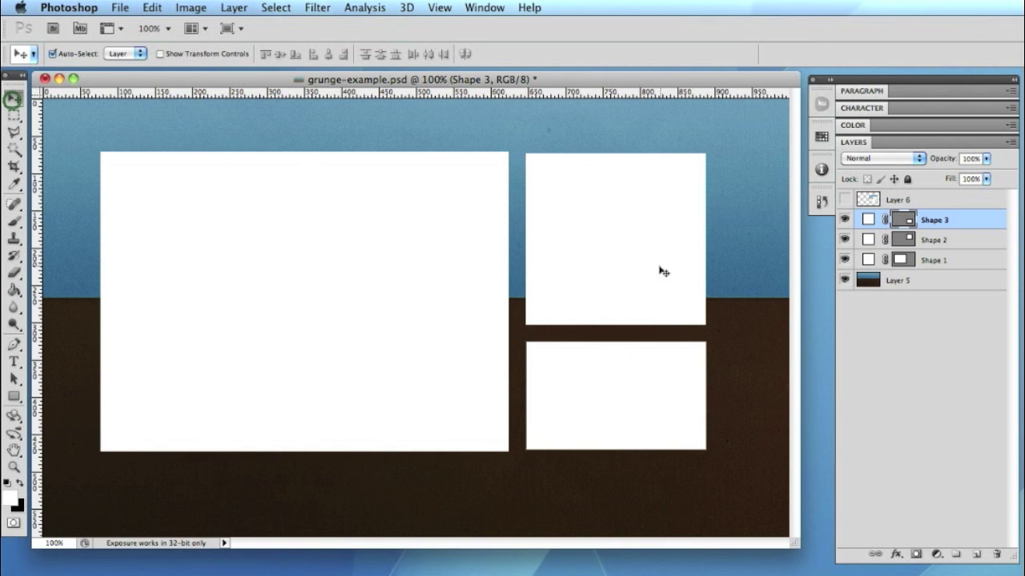
{"action": "left_click", "coordinate": [570, 275], "text": "shift"}
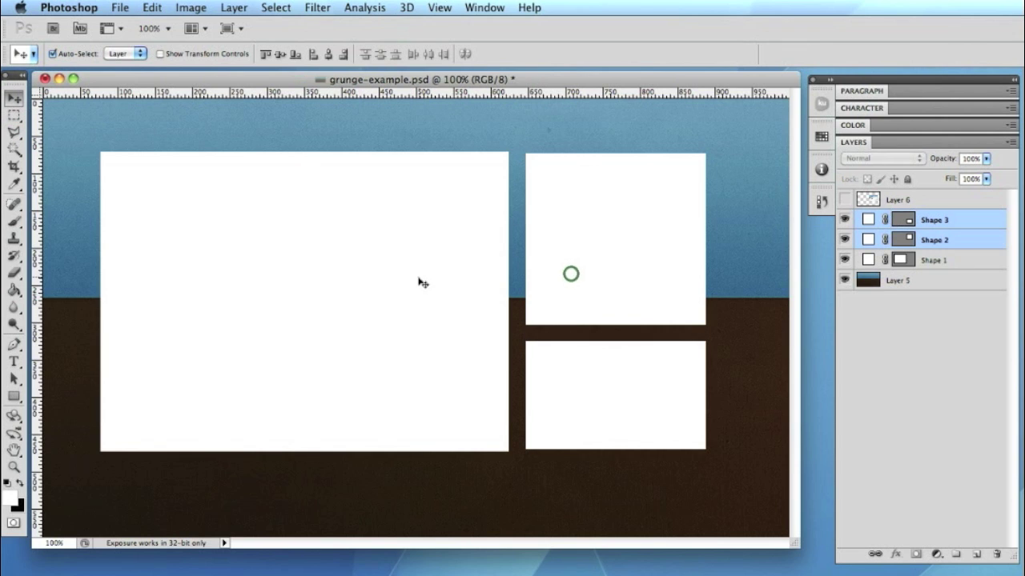
- Nudge the three boxes down-right, merge them into Shape 3, and scale them slightly smaller
{"action": "left_click_drag", "start_coordinate": [417, 277], "coordinate": [424, 286]}
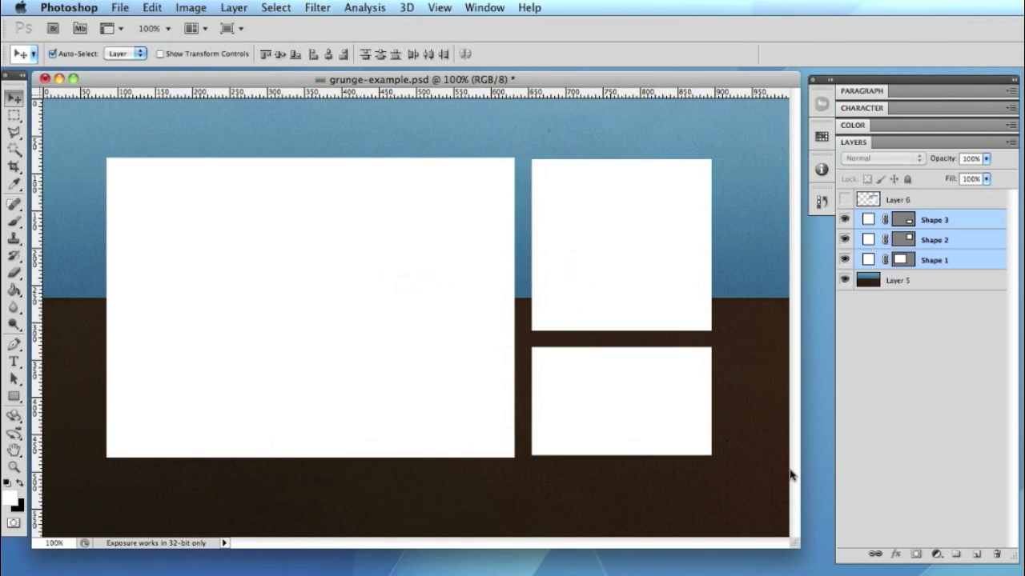
{"action": "key", "text": "Down"}
{"action": "key", "text": "Down"}
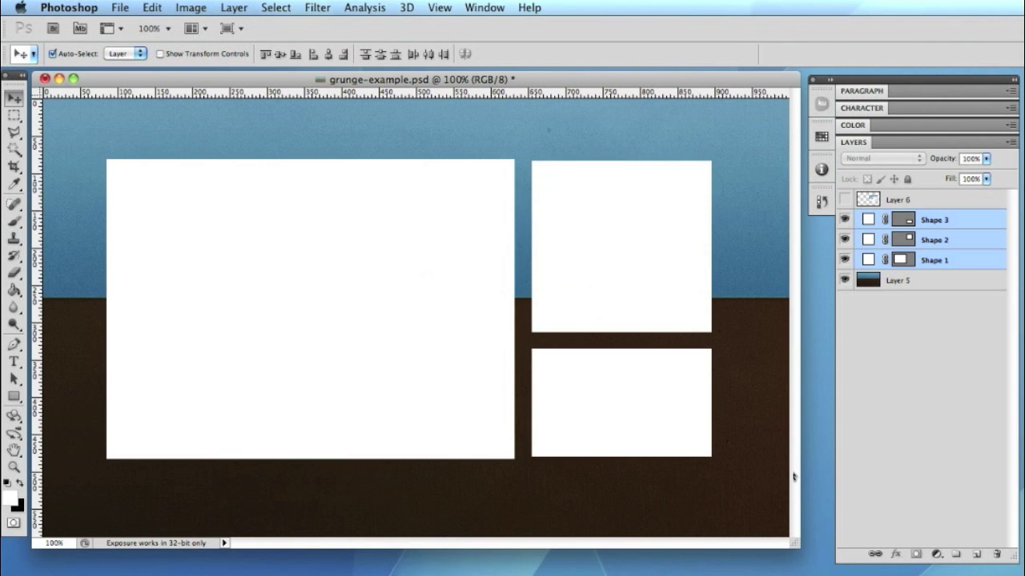
{"action": "key", "text": "ctrl+e"}
{"action": "key", "text": "ctrl+t"}
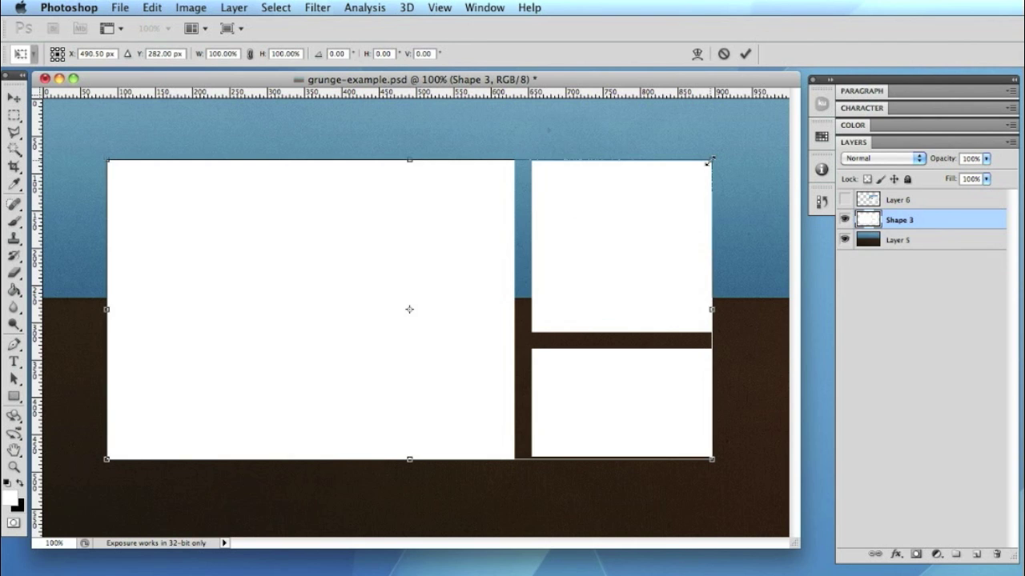
{"action": "left_click_drag", "start_coordinate": [708, 162], "coordinate": [686, 173]}
{"action": "key", "text": "Return"}
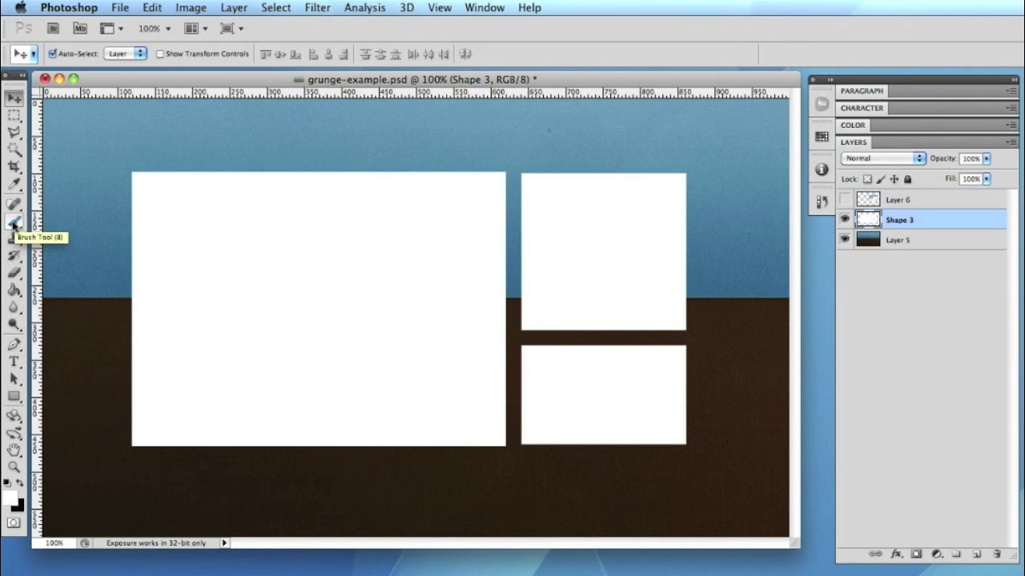
- Load the 36 px Chalk brush tip on the Brush tool
{"action": "left_click", "coordinate": [12, 224]}
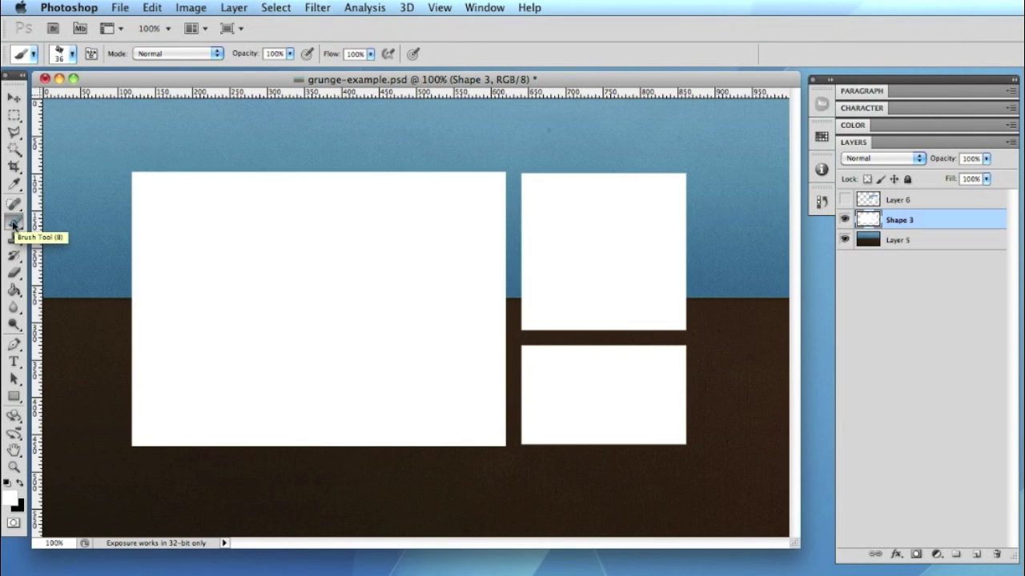
{"action": "left_click", "coordinate": [72, 54]}
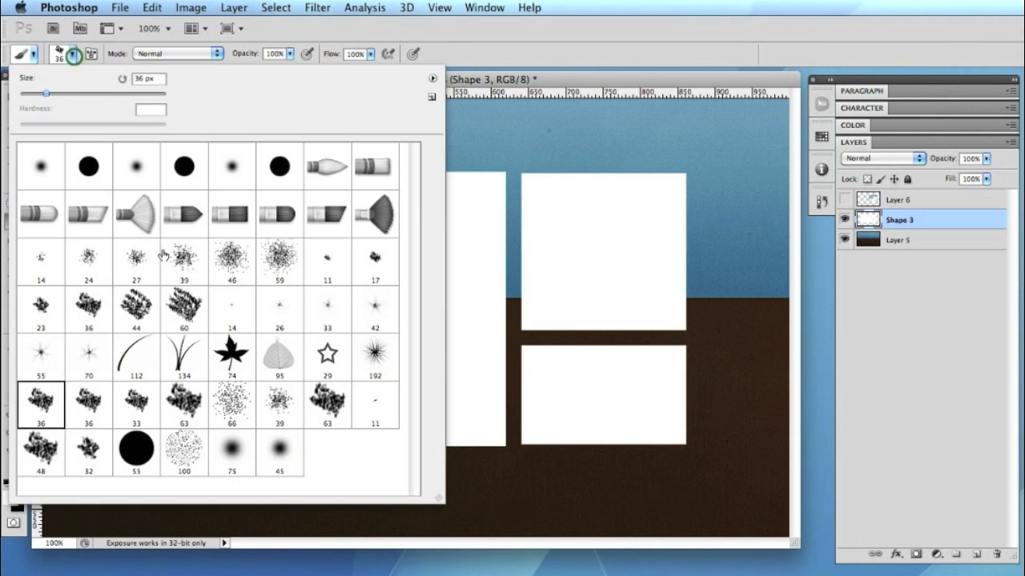
{"action": "double_click", "coordinate": [48, 402]}
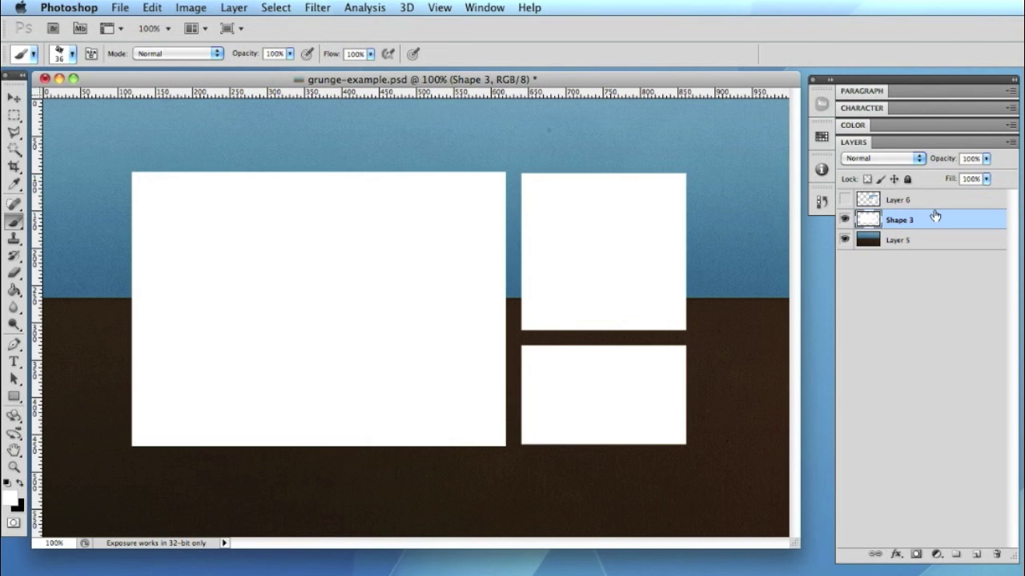
- Paint chalky grunge along the large box's top edge, top-right corner and right edge
{"action": "mouse_move", "coordinate": [201, 179]}
{"action": "left_mouse_down"}
{"action": "mouse_move", "coordinate": [236, 178]}
{"action": "mouse_move", "coordinate": [148, 177]}
{"action": "mouse_move", "coordinate": [359, 174]}
{"action": "mouse_move", "coordinate": [138, 176]}
{"action": "mouse_move", "coordinate": [139, 220]}
{"action": "mouse_move", "coordinate": [138, 176]}
{"action": "mouse_move", "coordinate": [142, 444]}
{"action": "mouse_move", "coordinate": [314, 442]}
{"action": "mouse_move", "coordinate": [211, 432]}
{"action": "mouse_move", "coordinate": [181, 435]}
{"action": "mouse_move", "coordinate": [481, 440]}
{"action": "left_mouse_up"}
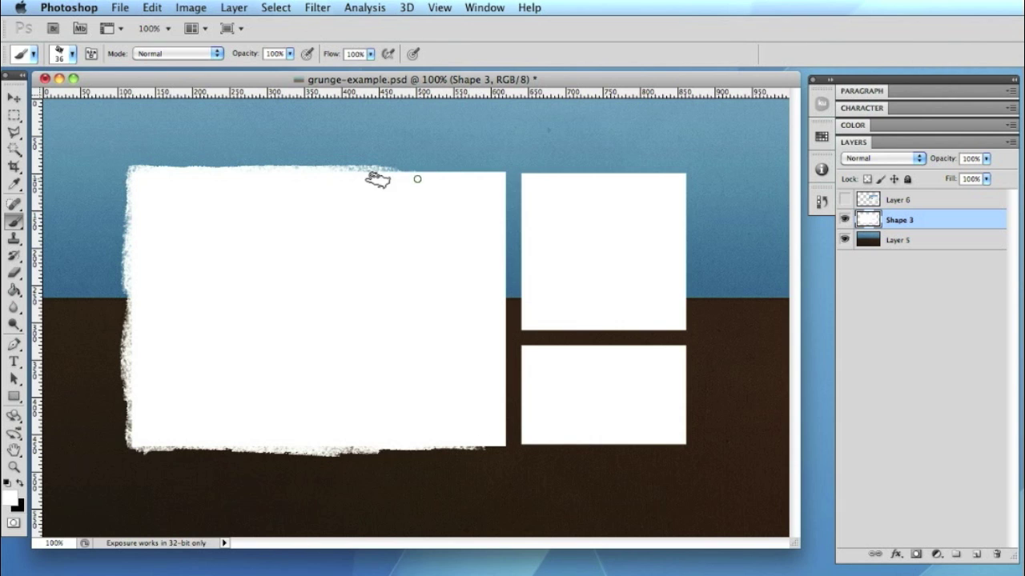
{"action": "mouse_move", "coordinate": [416, 179]}
{"action": "left_mouse_down"}
{"action": "mouse_move", "coordinate": [451, 178]}
{"action": "mouse_move", "coordinate": [407, 172]}
{"action": "mouse_move", "coordinate": [457, 172]}
{"action": "left_mouse_up"}
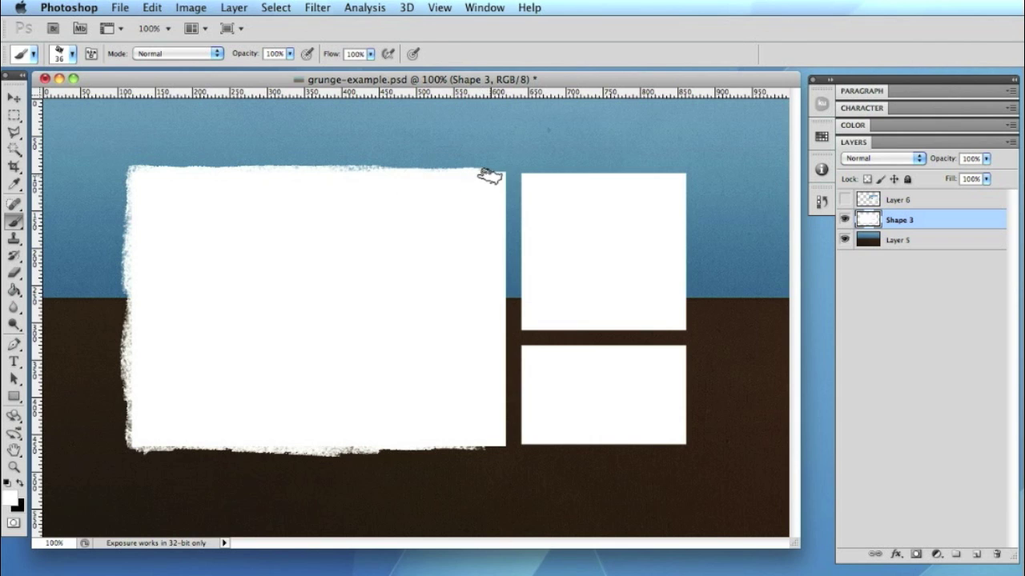
{"action": "left_click", "coordinate": [490, 175]}
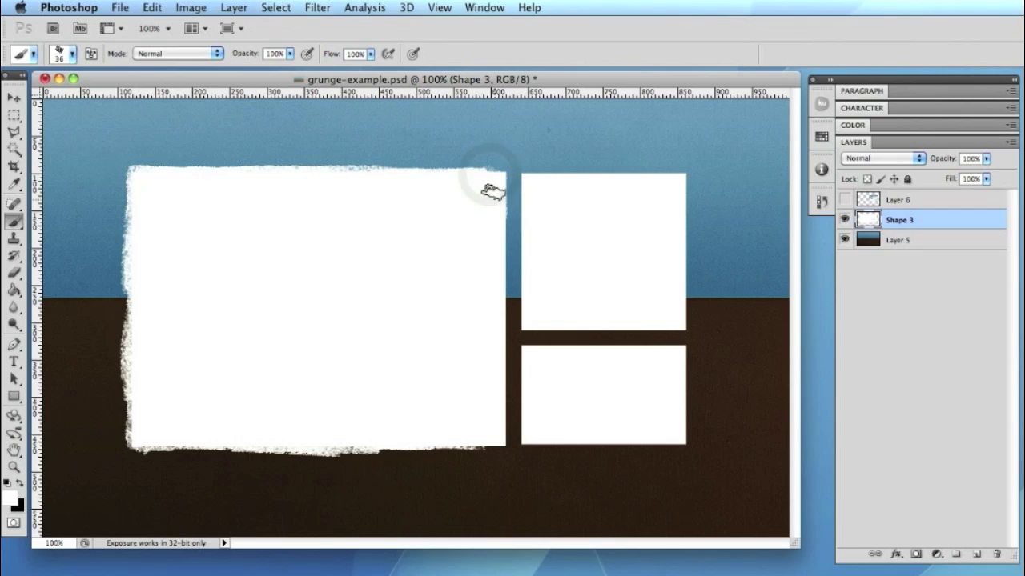
{"action": "left_click_drag", "start_coordinate": [490, 269], "coordinate": [493, 412]}
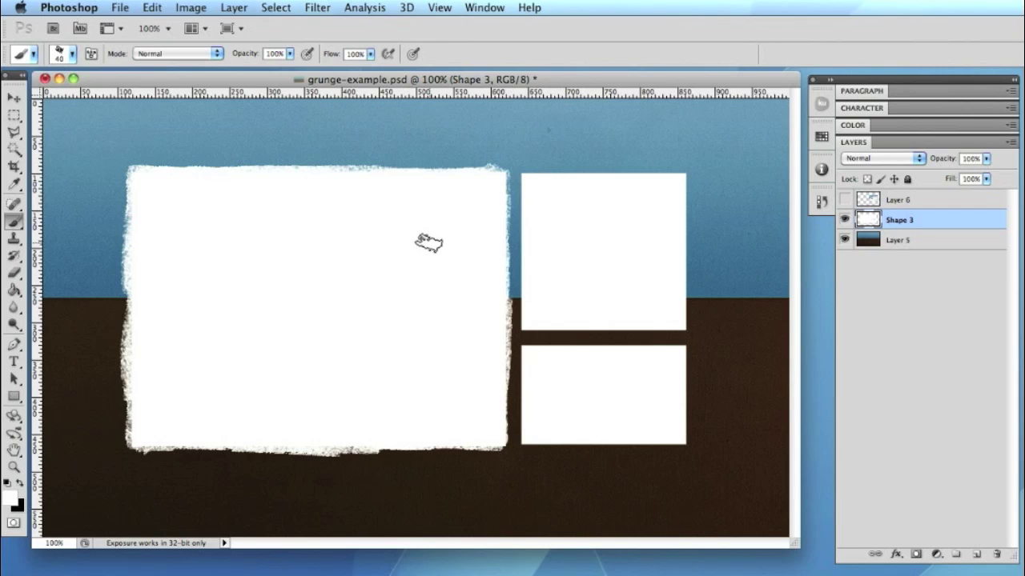
- Roughen the upper small box's edges and corners, with the brush at about 45 then 25
{"action": "key", "text": "bracketright"}
{"action": "key", "text": "bracketright"}
{"action": "key", "text": "bracketright"}
{"action": "key", "text": "bracketright"}
{"action": "key", "text": "bracketright"}
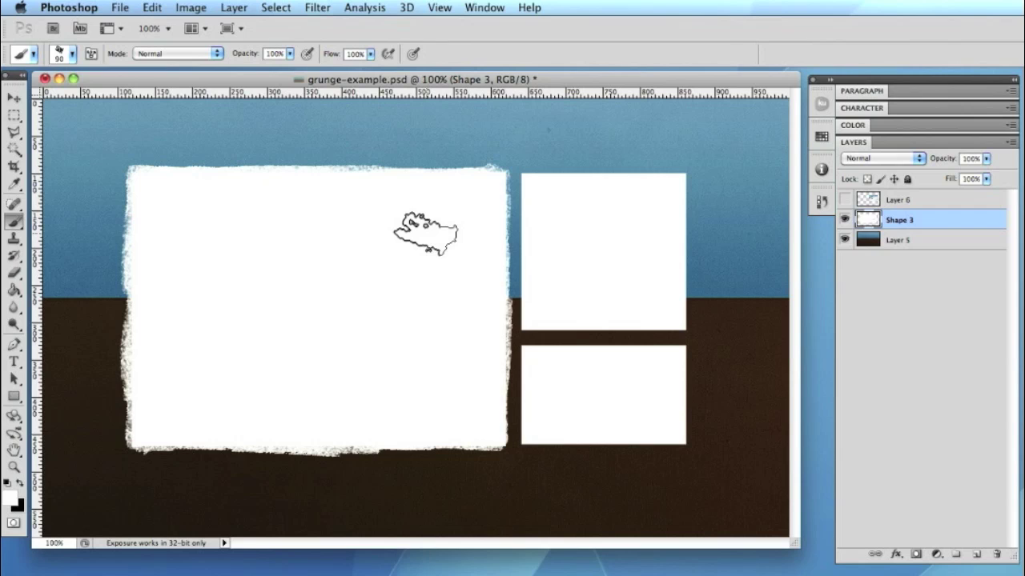
{"action": "key", "text": "bracketleft"}
{"action": "key", "text": "bracketleft"}
{"action": "key", "text": "bracketleft"}
{"action": "key", "text": "bracketleft"}
{"action": "key", "text": "bracketleft"}
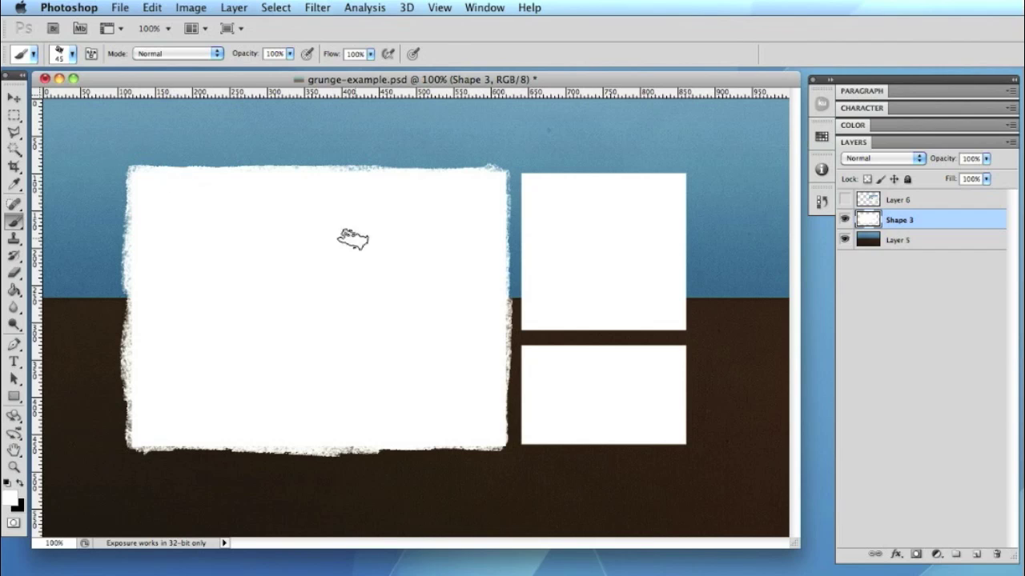
{"action": "mouse_move", "coordinate": [533, 177]}
{"action": "left_mouse_down"}
{"action": "mouse_move", "coordinate": [601, 183]}
{"action": "mouse_move", "coordinate": [532, 182]}
{"action": "mouse_move", "coordinate": [533, 196]}
{"action": "mouse_move", "coordinate": [533, 179]}
{"action": "mouse_move", "coordinate": [623, 181]}
{"action": "mouse_move", "coordinate": [548, 184]}
{"action": "mouse_move", "coordinate": [535, 204]}
{"action": "mouse_move", "coordinate": [538, 261]}
{"action": "mouse_move", "coordinate": [532, 205]}
{"action": "mouse_move", "coordinate": [533, 316]}
{"action": "mouse_move", "coordinate": [673, 323]}
{"action": "mouse_move", "coordinate": [666, 184]}
{"action": "mouse_move", "coordinate": [665, 203]}
{"action": "mouse_move", "coordinate": [636, 181]}
{"action": "mouse_move", "coordinate": [533, 181]}
{"action": "left_mouse_up"}
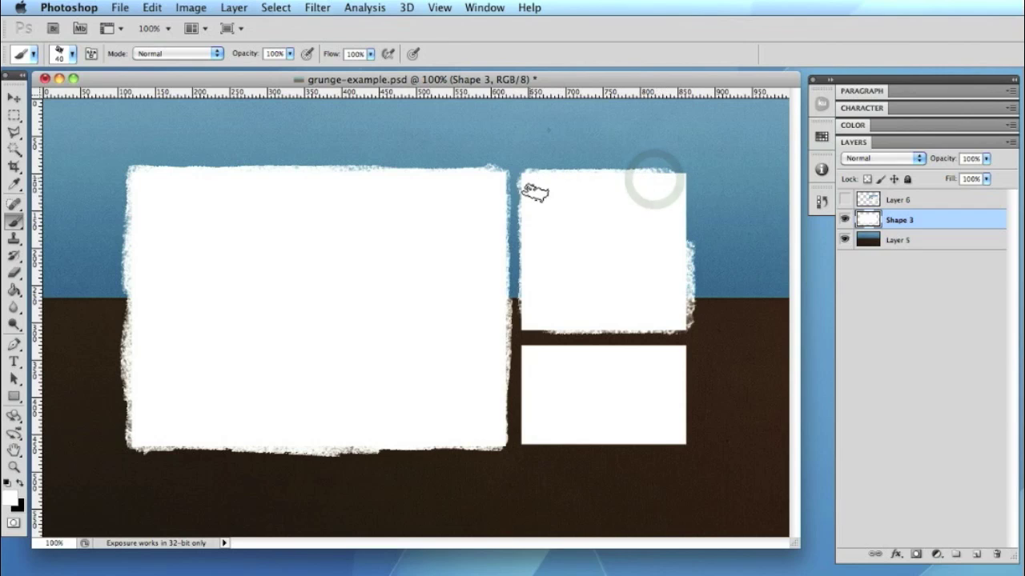
{"action": "left_click", "coordinate": [672, 175]}
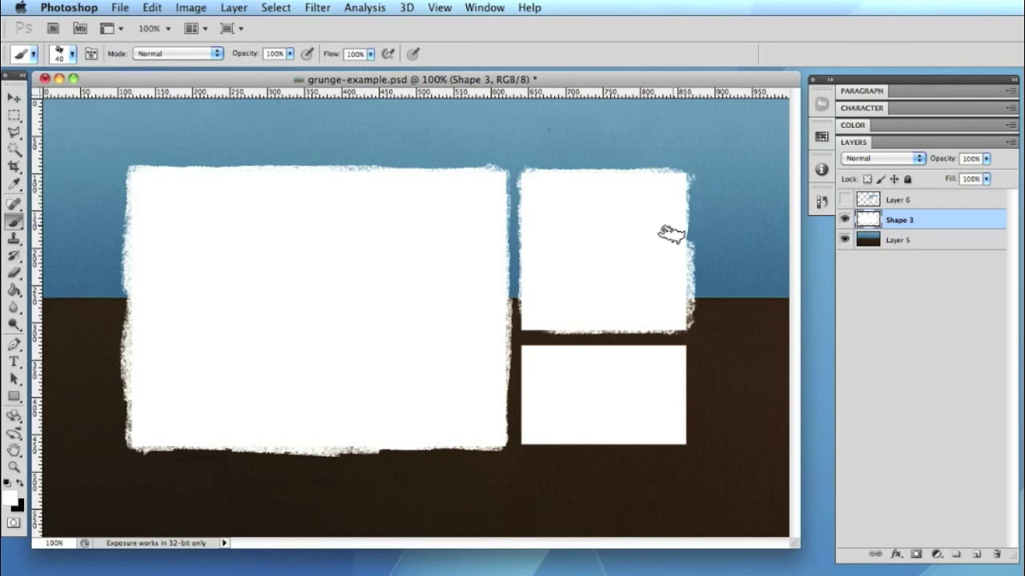
{"action": "left_click", "coordinate": [672, 175]}
{"action": "key", "text": "bracketleft"}
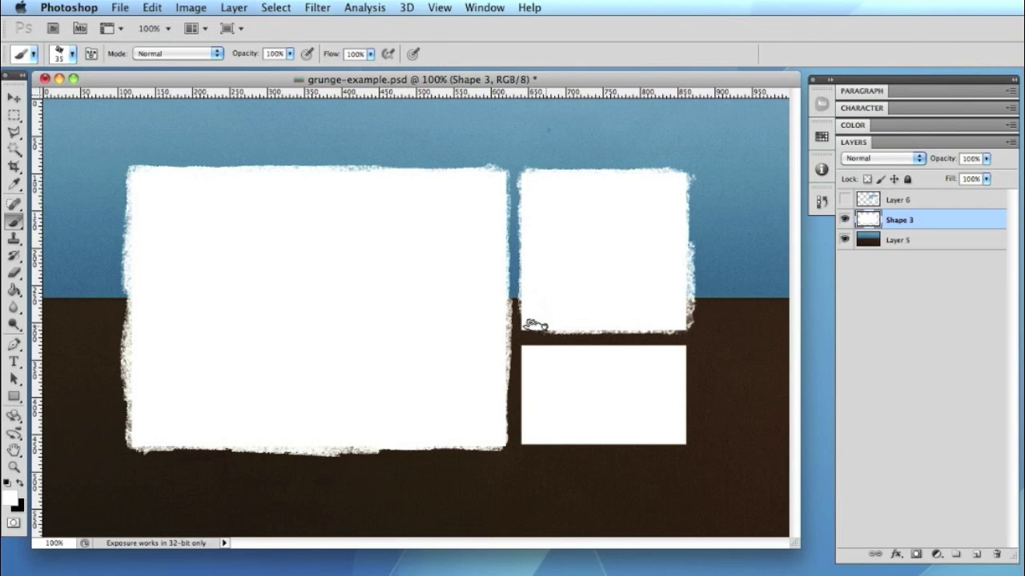
{"action": "key", "text": "bracketleft"}
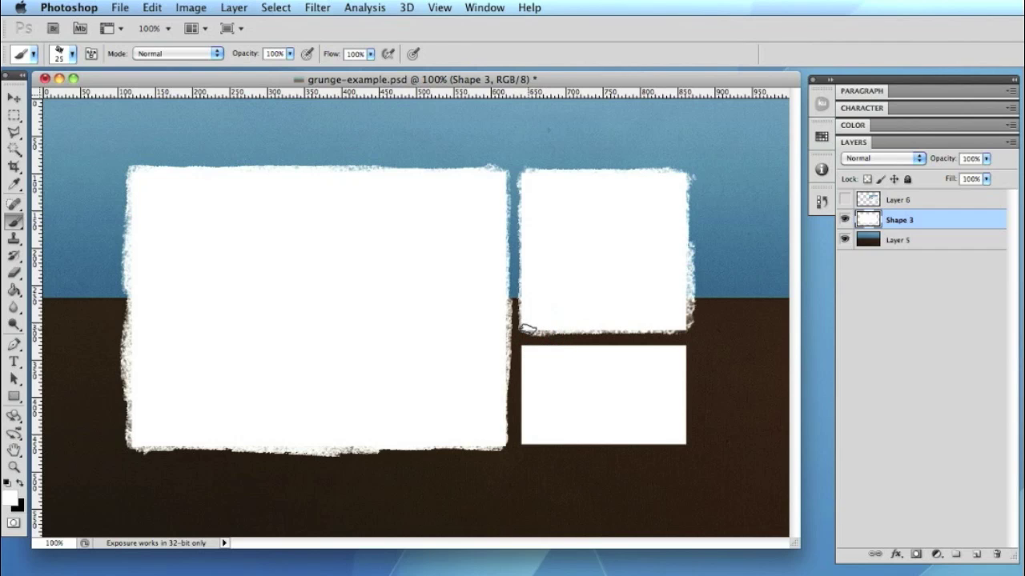
{"action": "left_click_drag", "start_coordinate": [567, 328], "coordinate": [666, 329]}
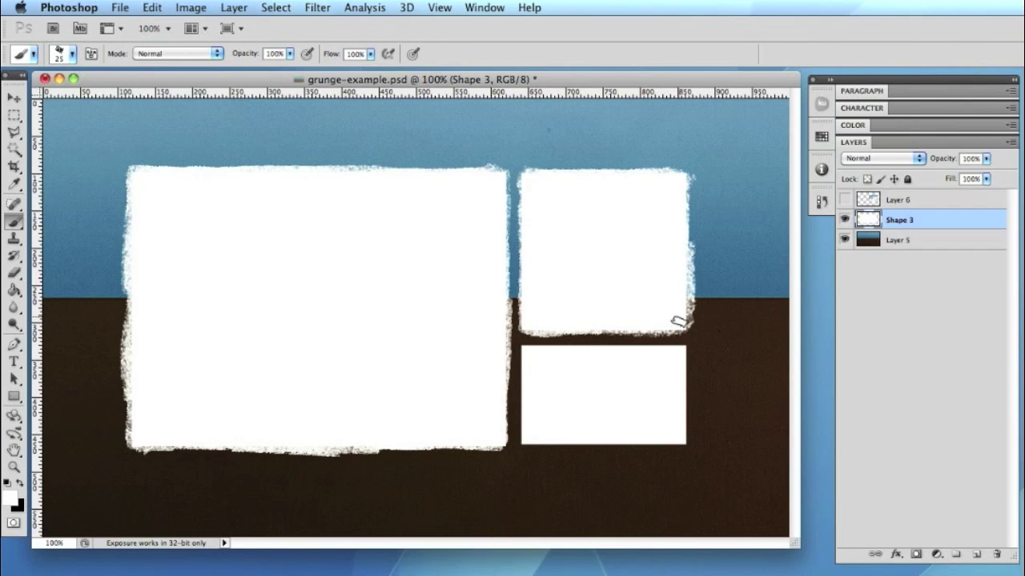
{"action": "left_click", "coordinate": [676, 305]}
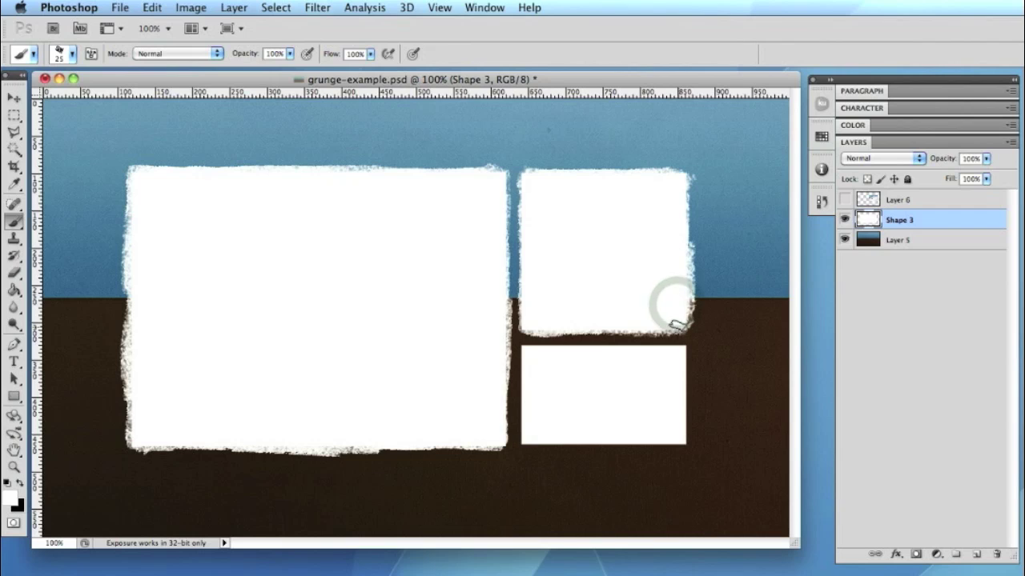
- Roughen the lower small box's left, bottom and right edges with chalk
{"action": "left_click", "coordinate": [532, 351]}
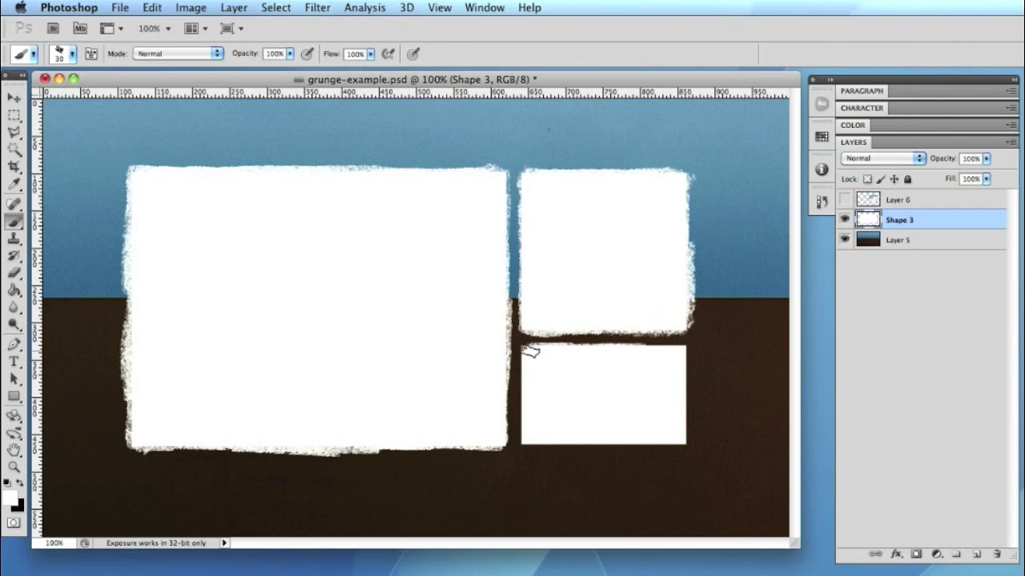
{"action": "left_click_drag", "start_coordinate": [528, 353], "coordinate": [529, 382]}
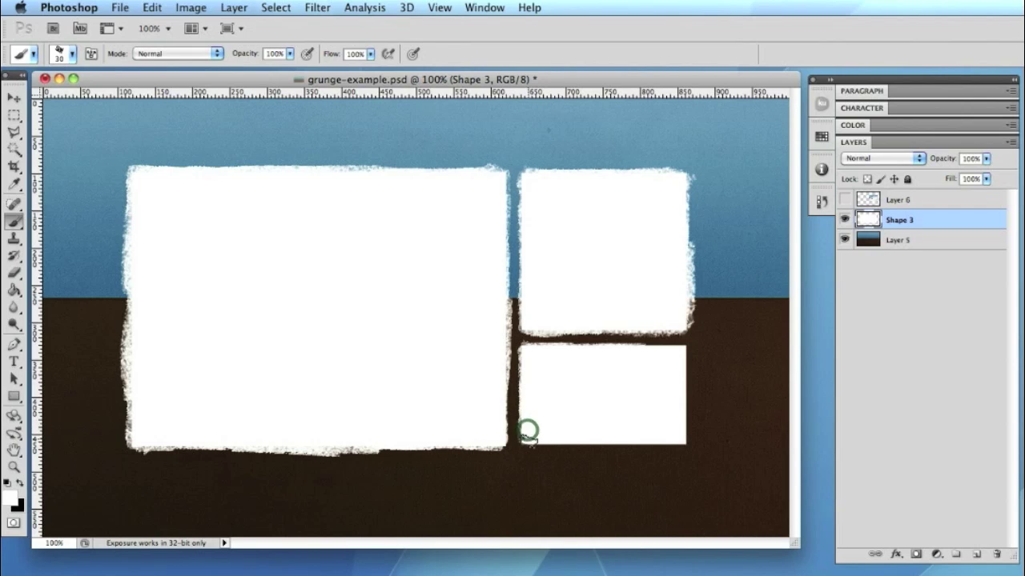
{"action": "left_click_drag", "start_coordinate": [530, 433], "coordinate": [613, 439]}
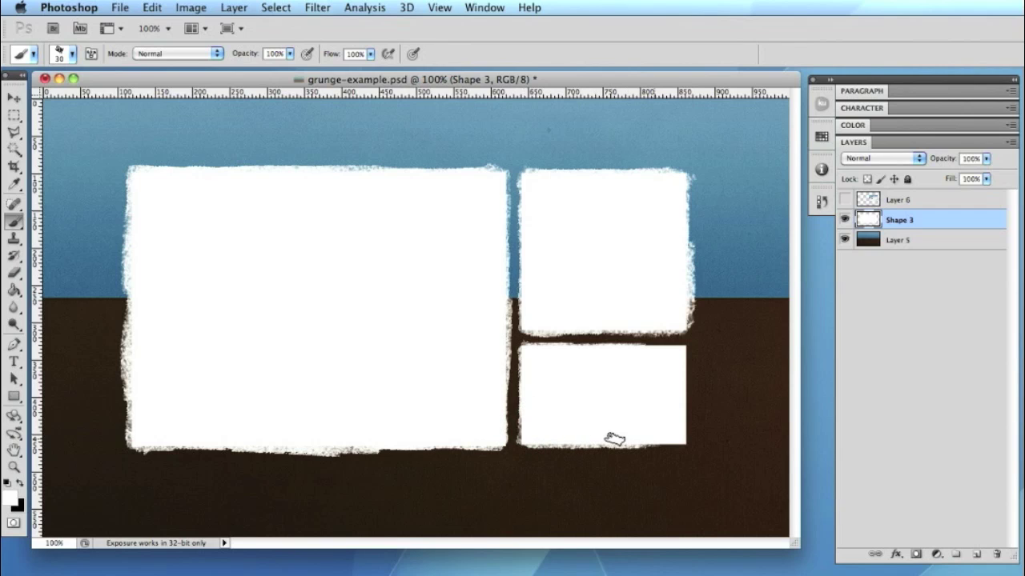
{"action": "left_click_drag", "start_coordinate": [673, 414], "coordinate": [677, 365]}
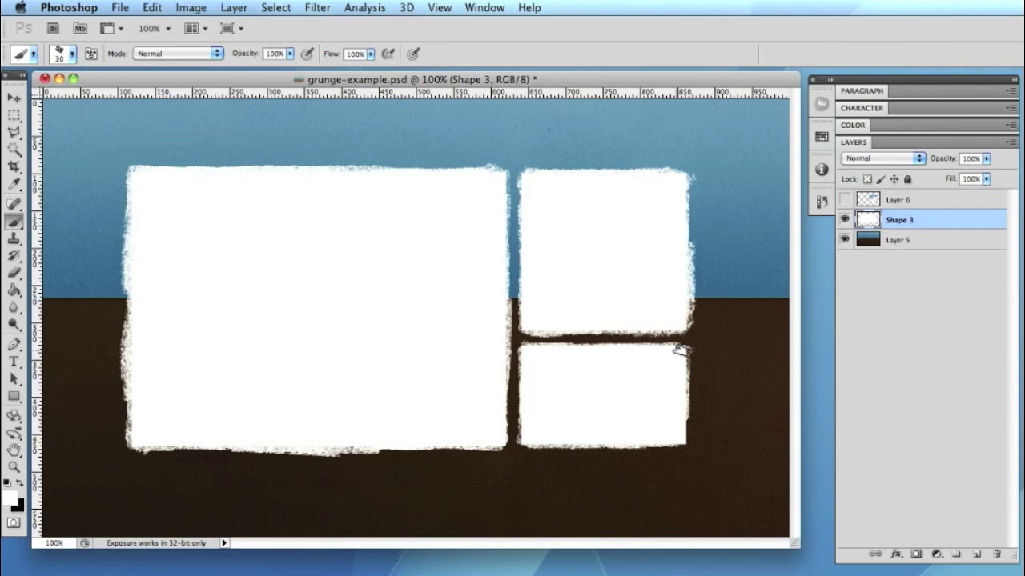
{"action": "mouse_move", "coordinate": [676, 366]}
{"action": "left_mouse_down"}
{"action": "mouse_move", "coordinate": [675, 440]}
{"action": "mouse_move", "coordinate": [583, 441]}
{"action": "mouse_move", "coordinate": [678, 429]}
{"action": "left_mouse_up"}
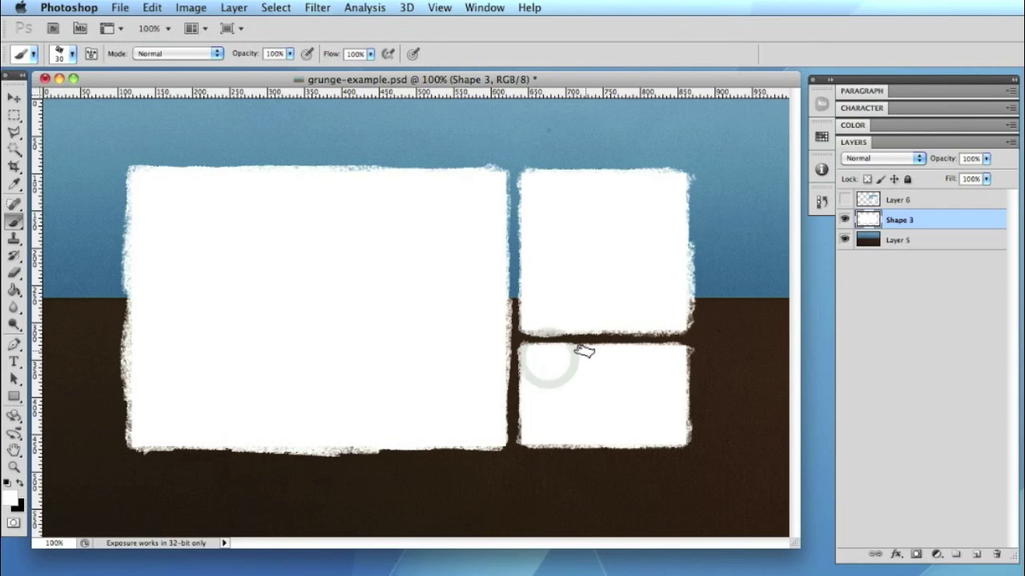
{"action": "left_click_drag", "start_coordinate": [677, 356], "coordinate": [677, 435]}
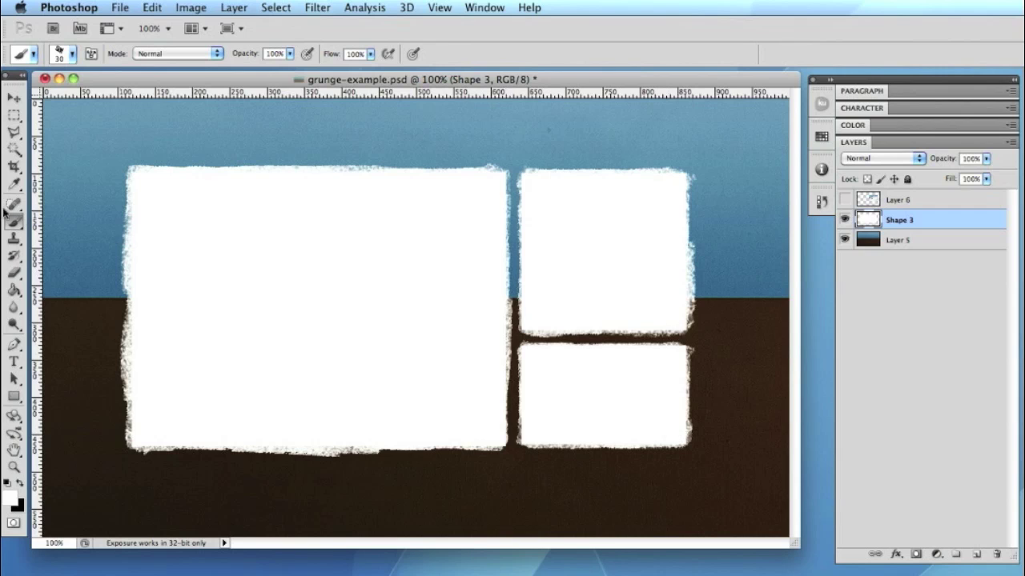
- Apply Filter > Sharpen > Sharpen to the Shape 3 boxes with the Move tool active
{"action": "left_click", "coordinate": [72, 54]}
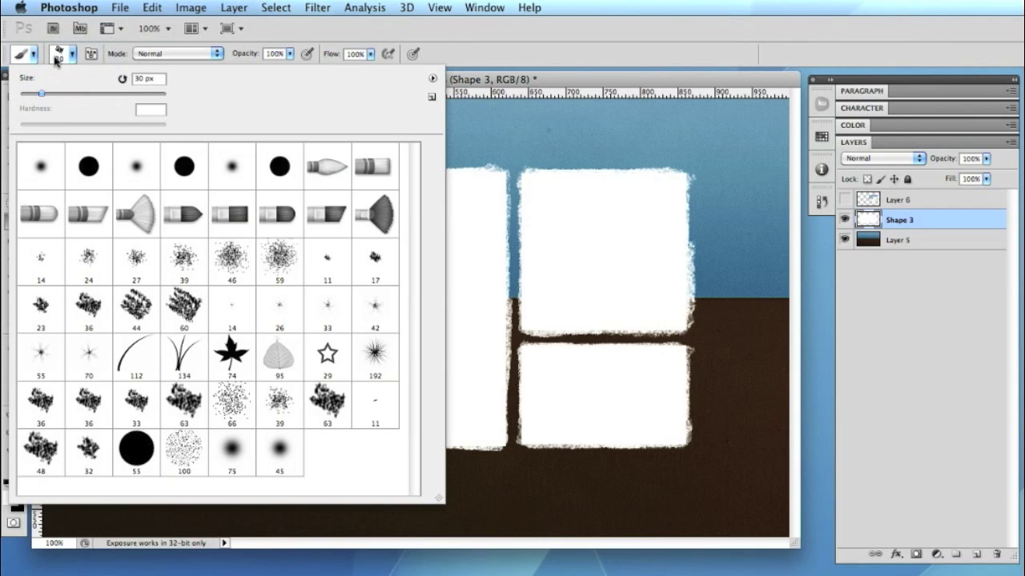
{"action": "left_click", "coordinate": [56, 58]}
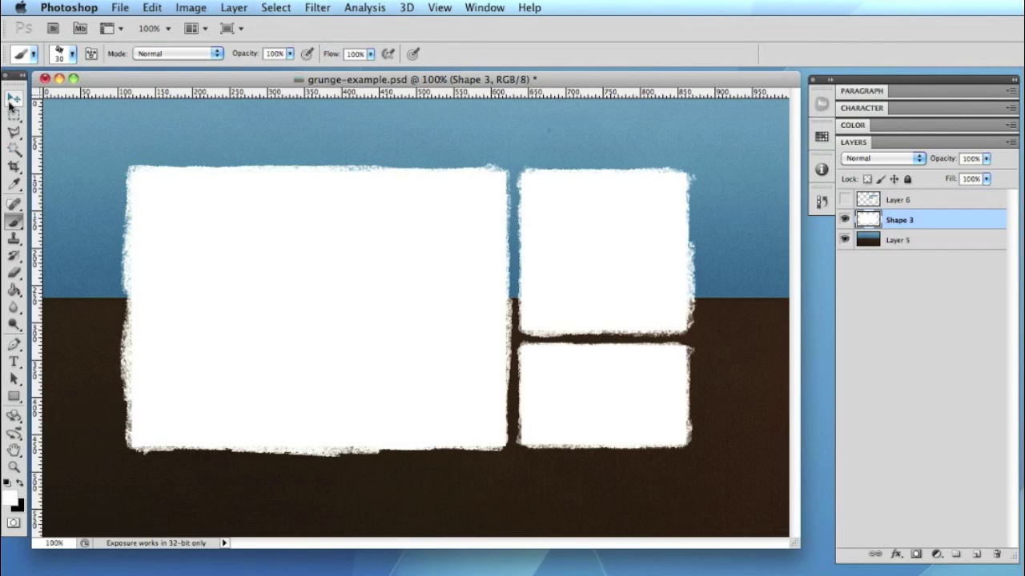
{"action": "key", "text": "v"}
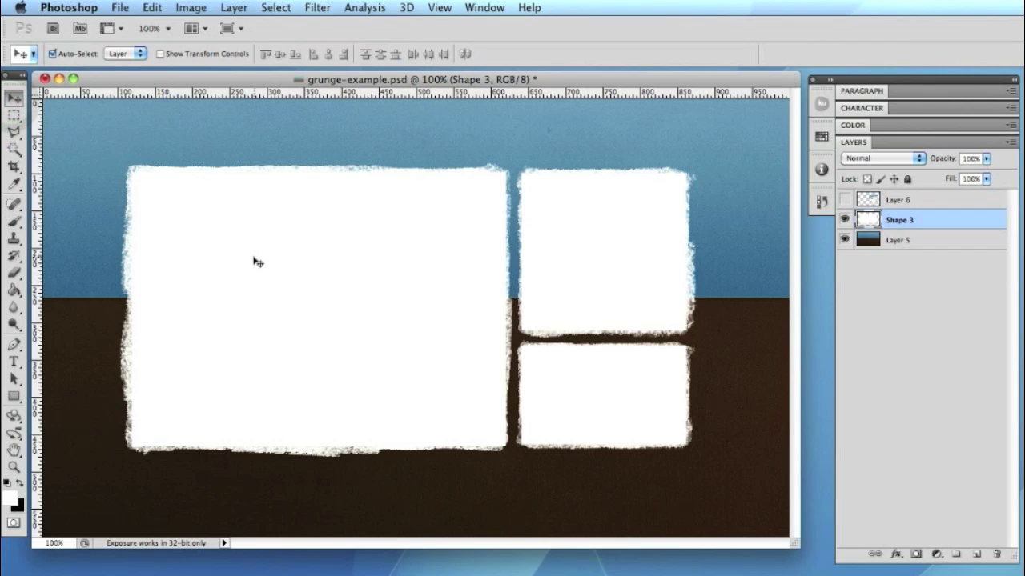
{"action": "left_click", "coordinate": [319, 7]}
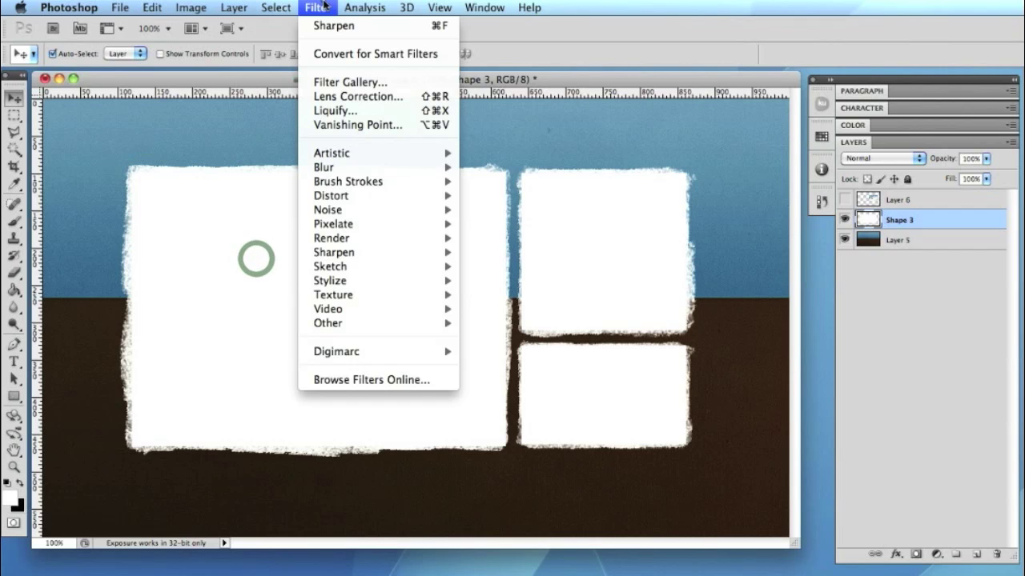
{"action": "mouse_move", "coordinate": [377, 253]}
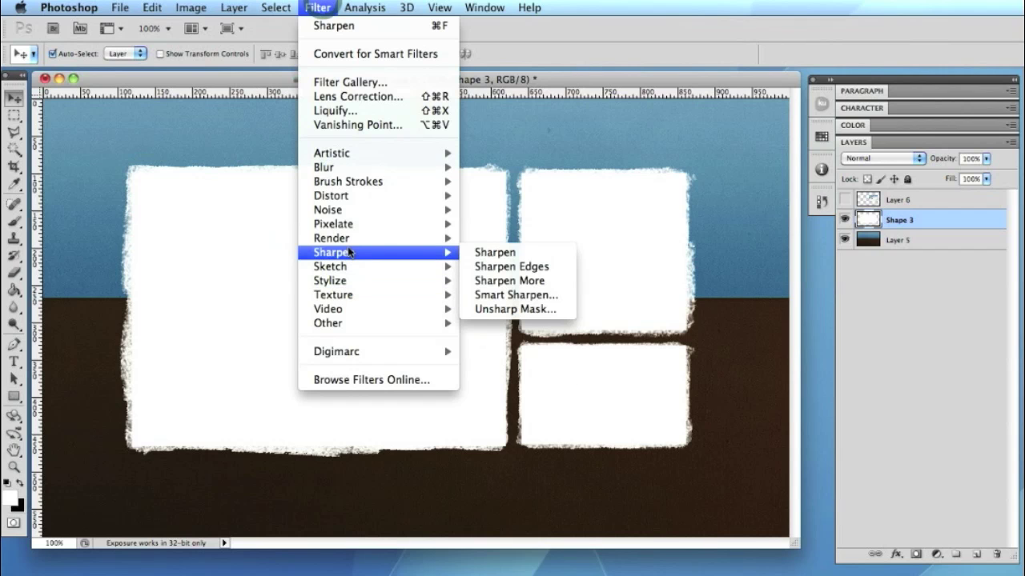
{"action": "left_click", "coordinate": [513, 254]}
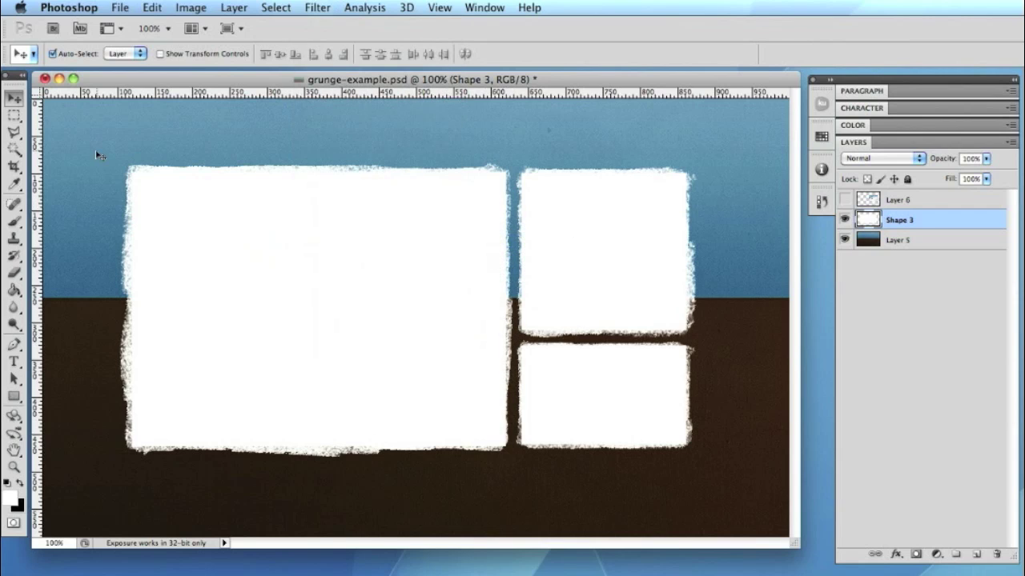
- Copy the large left panel onto a new Layer 7 and shift it slightly
{"action": "left_click", "coordinate": [12, 117]}
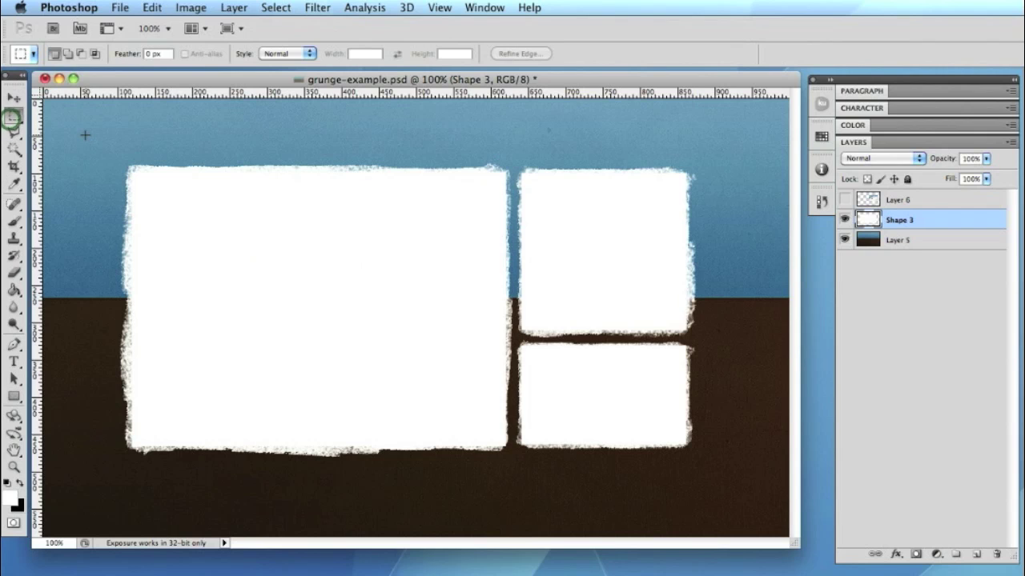
{"action": "left_click_drag", "start_coordinate": [85, 135], "coordinate": [514, 475]}
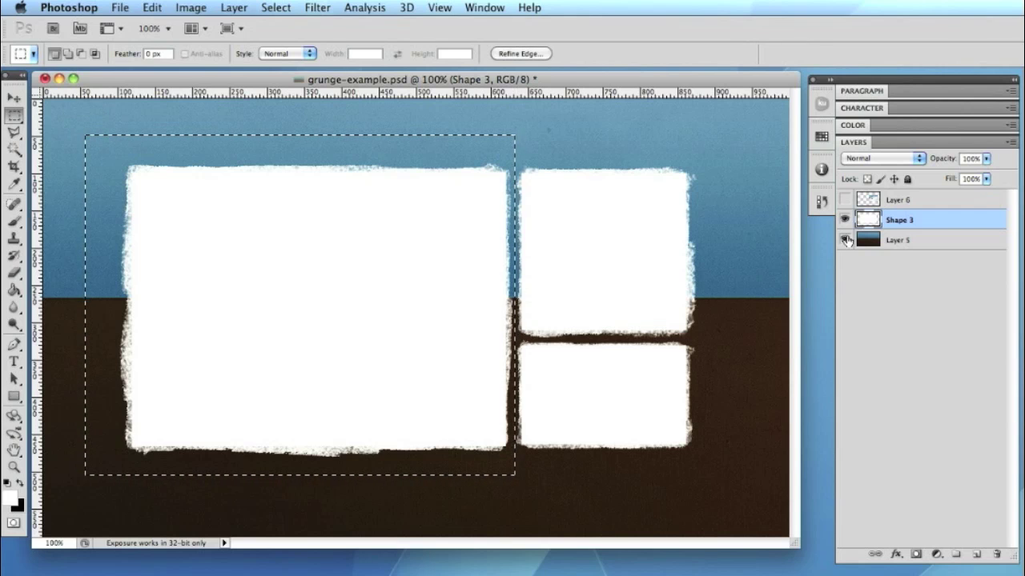
{"action": "key", "text": "ctrl+v"}
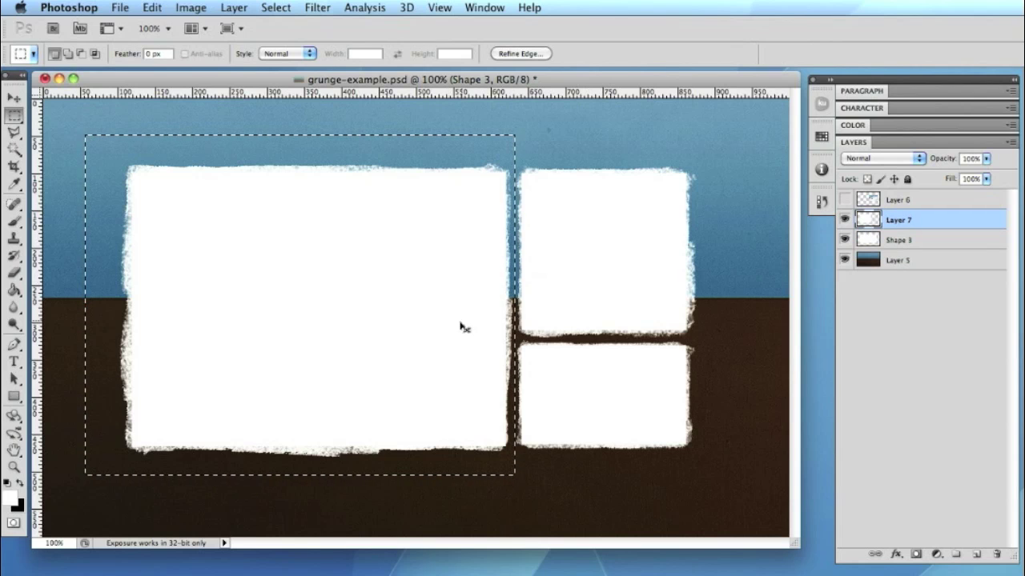
{"action": "left_click", "coordinate": [8, 97]}
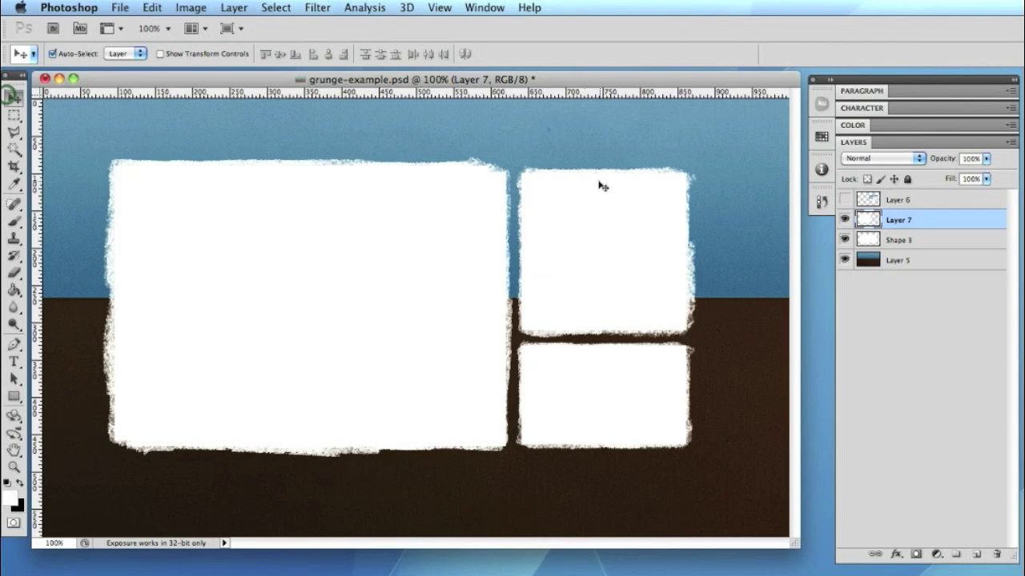
{"action": "mouse_move", "coordinate": [474, 164]}
{"action": "left_mouse_down"}
{"action": "mouse_move", "coordinate": [469, 131]}
{"action": "mouse_move", "coordinate": [440, 130]}
{"action": "mouse_move", "coordinate": [437, 157]}
{"action": "mouse_move", "coordinate": [487, 172]}
{"action": "left_mouse_up"}
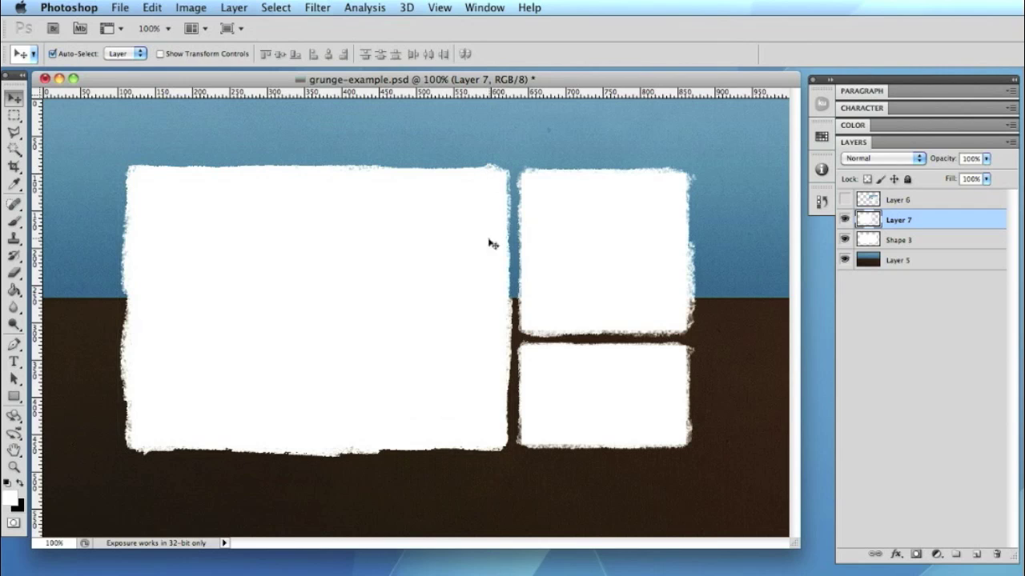
- Enlarge the Layer 7 copy to about 105.7% and shift it up-left
{"action": "key", "text": "super+t"}
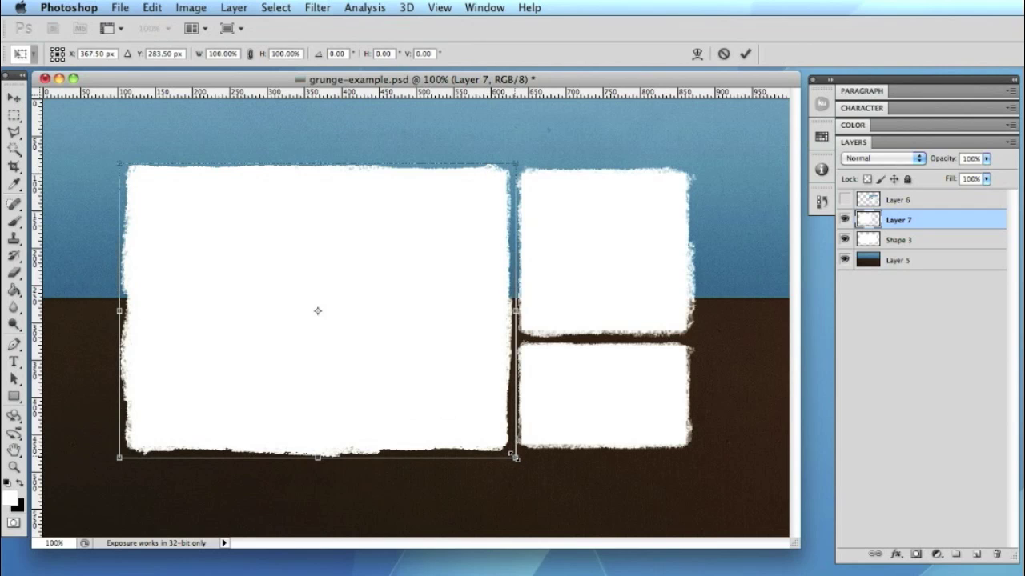
{"action": "left_click_drag", "start_coordinate": [515, 458], "coordinate": [510, 453]}
{"action": "left_click_drag", "start_coordinate": [435, 360], "coordinate": [433, 360]}
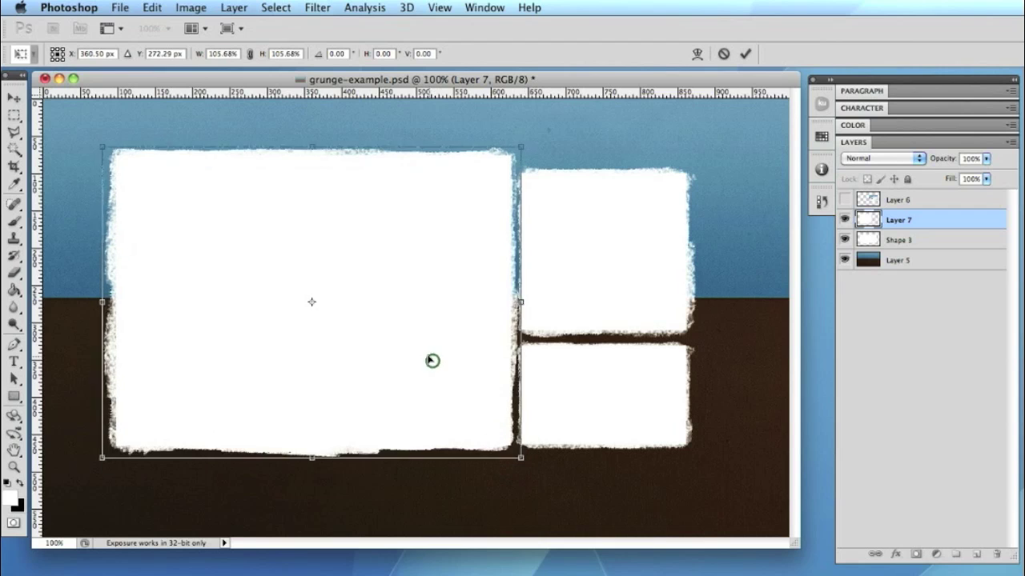
{"action": "key", "text": "Return"}
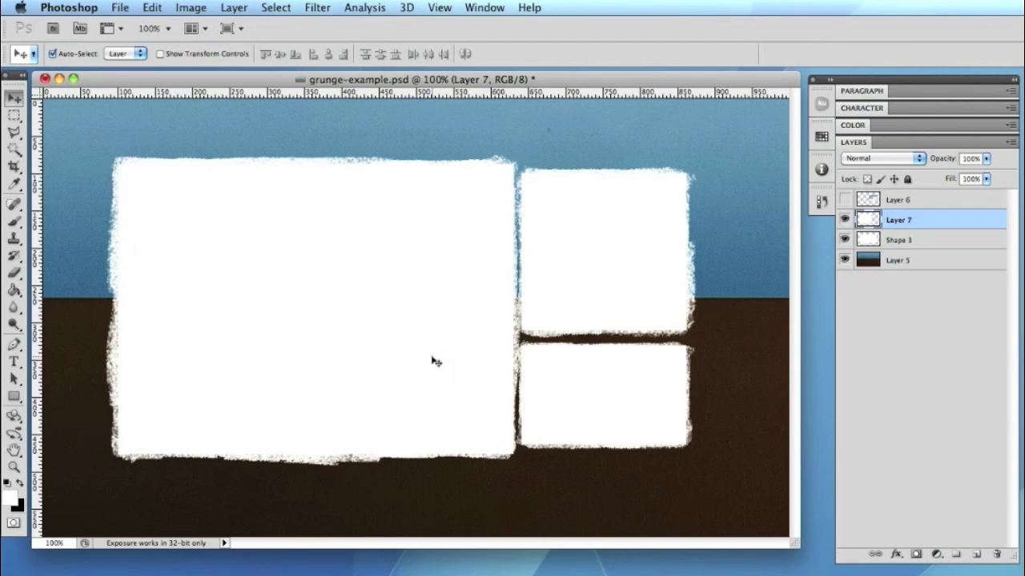
{"action": "left_click", "coordinate": [141, 7]}
- Rotate the Layer 7 copy 180° and set its blend mode to Soft Light
{"action": "mouse_move", "coordinate": [232, 337]}
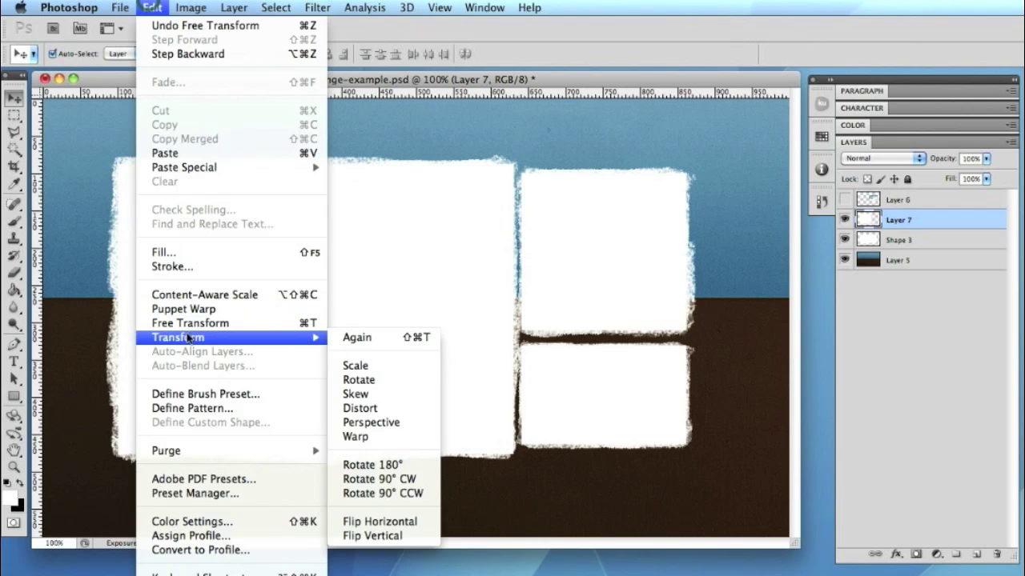
{"action": "left_click", "coordinate": [359, 465]}
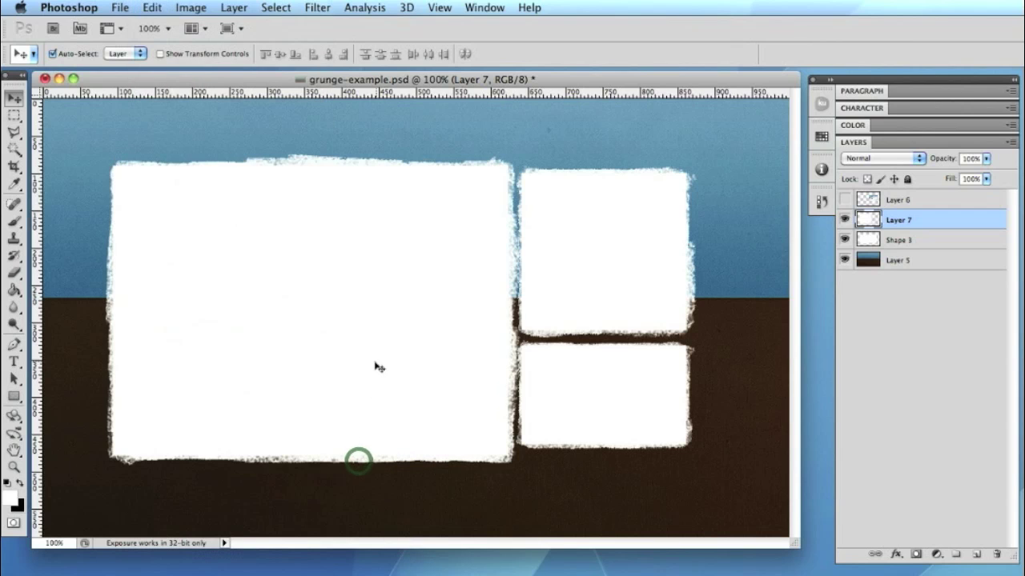
{"action": "left_click", "coordinate": [871, 160]}
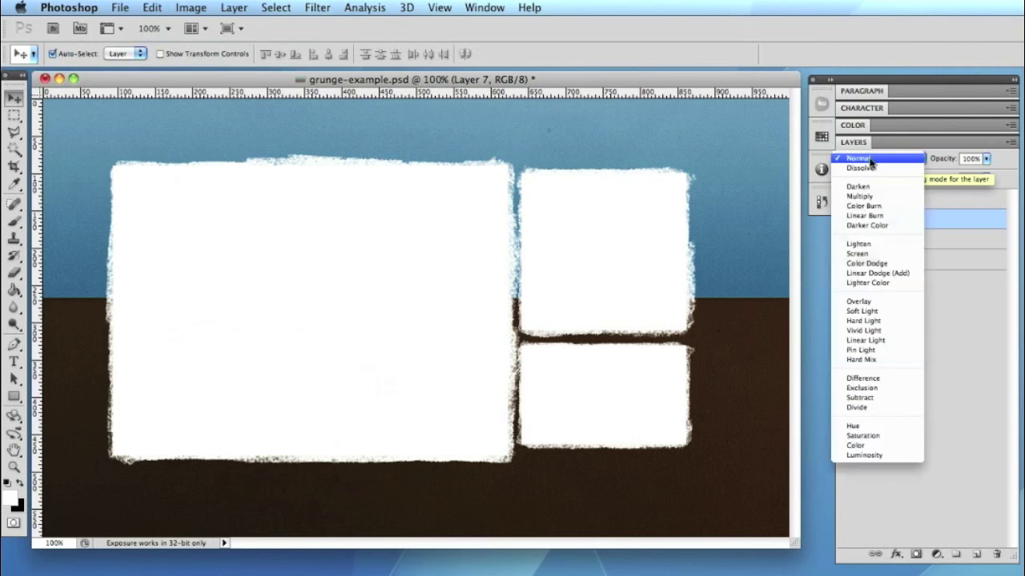
{"action": "left_click", "coordinate": [867, 314]}
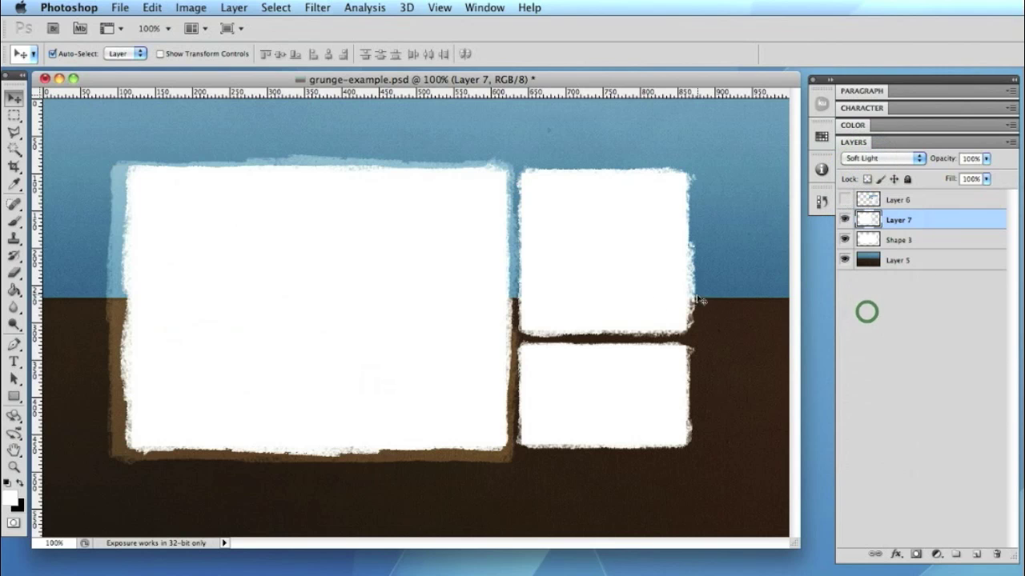
- Nudge Layer 7 right and up, then shrink its right and bottom edges slightly
{"action": "left_click_drag", "start_coordinate": [122, 452], "coordinate": [138, 446]}
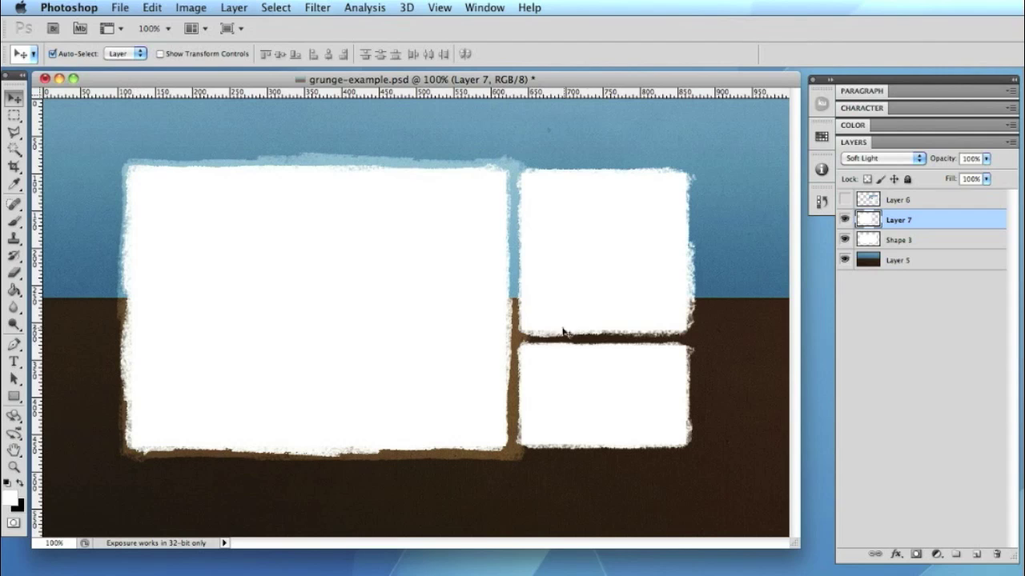
{"action": "key", "text": "super+t"}
{"action": "left_click_drag", "start_coordinate": [530, 155], "coordinate": [521, 155]}
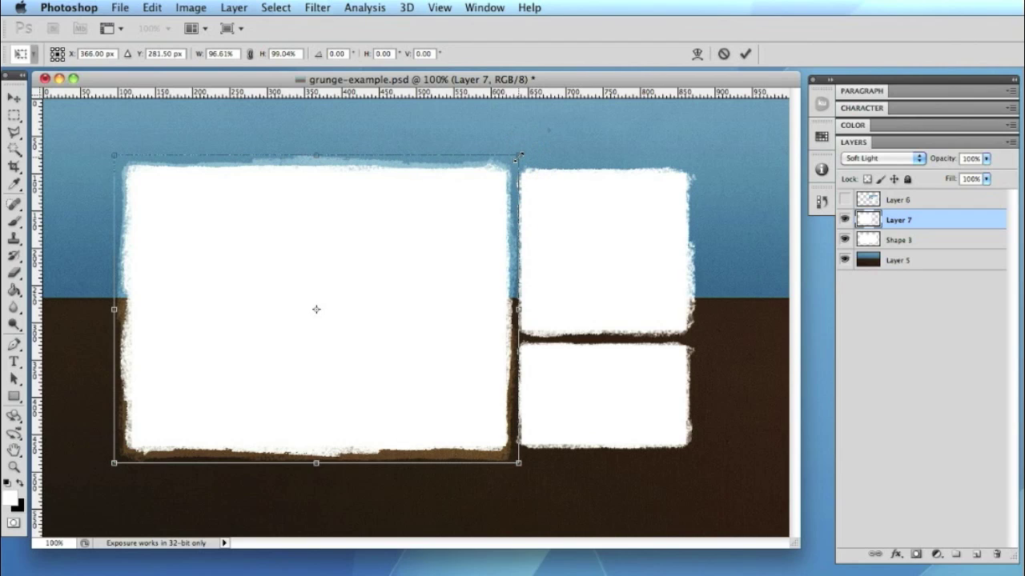
{"action": "left_click_drag", "start_coordinate": [317, 463], "coordinate": [316, 458]}
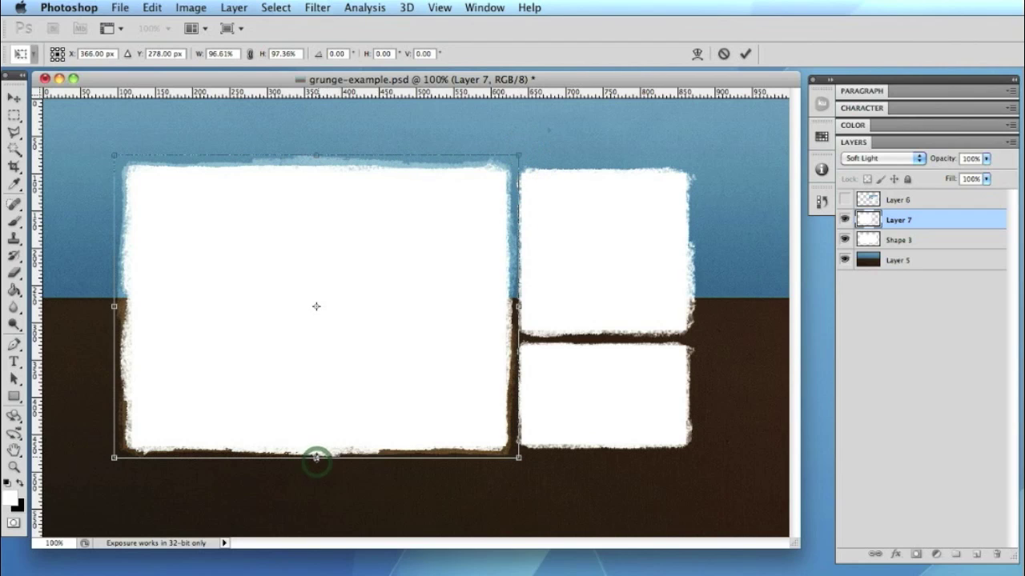
{"action": "key", "text": "Return"}
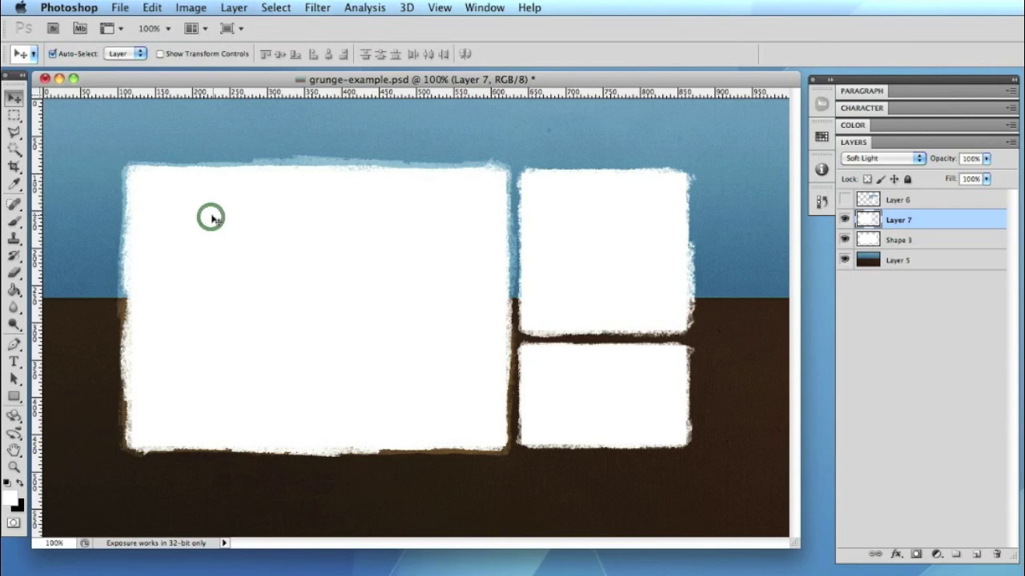
- Move Layer 7 below Shape 3 in the Layers panel
{"action": "left_click", "coordinate": [380, 291]}
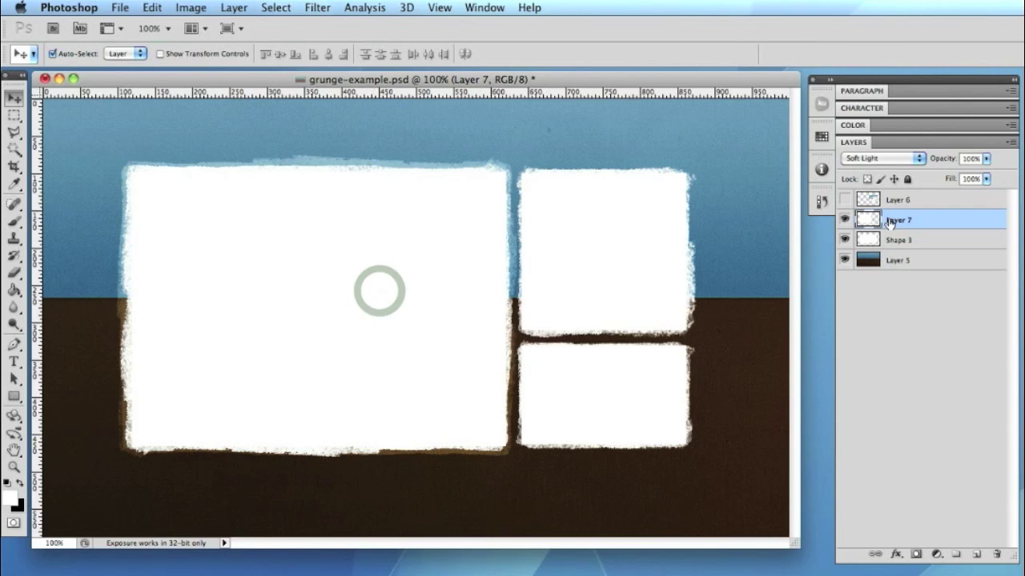
{"action": "left_click_drag", "start_coordinate": [890, 224], "coordinate": [892, 248]}
{"action": "mouse_move", "coordinate": [588, 242]}
{"action": "left_mouse_down"}
{"action": "mouse_move", "coordinate": [590, 233]}
{"action": "mouse_move", "coordinate": [574, 237]}
{"action": "left_mouse_up"}
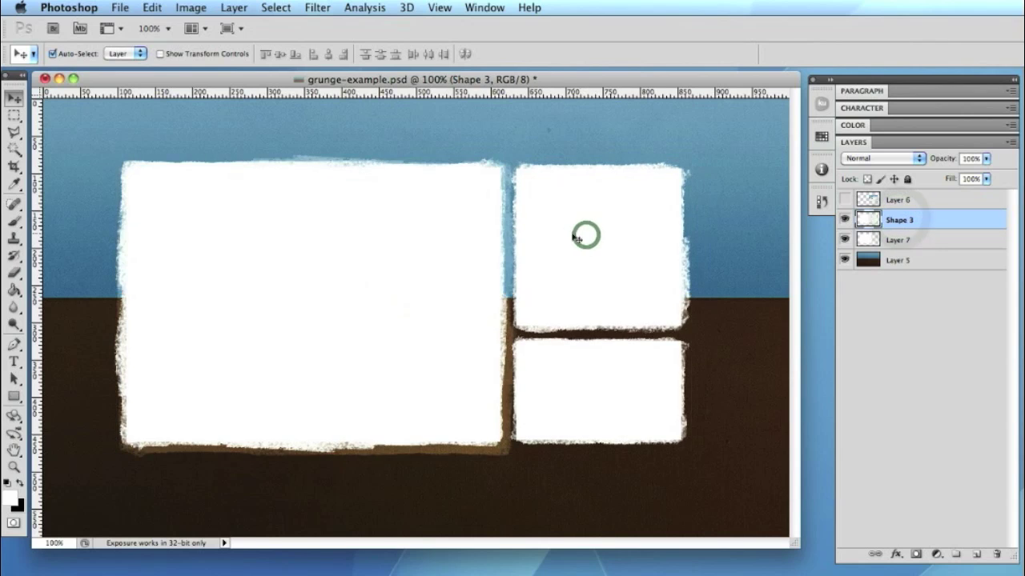
- Undo the panel shift and load the Function_Subtle_Grunge_2 brush set, replacing current brushes
{"action": "key", "text": "ctrl+z"}
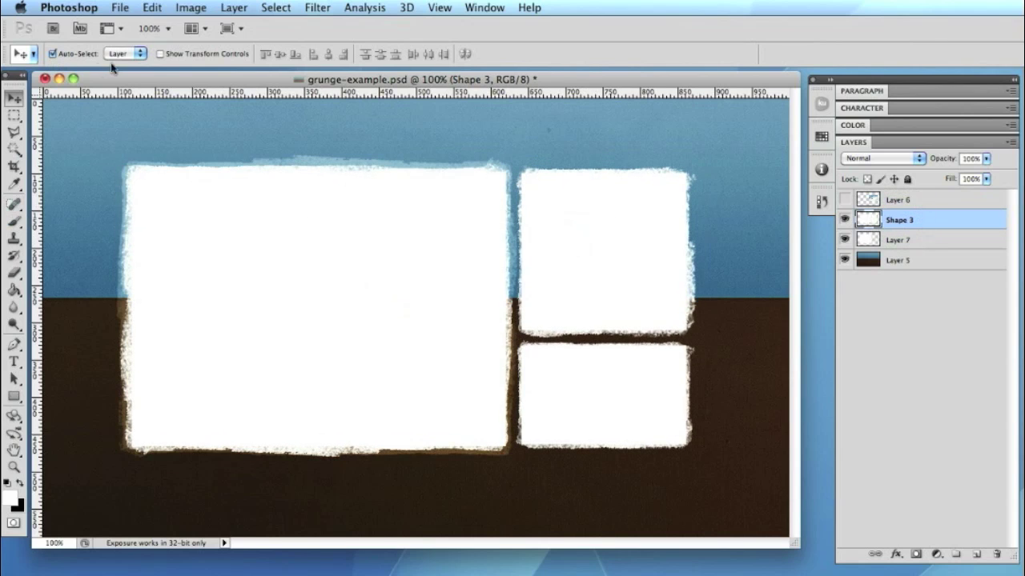
{"action": "left_click", "coordinate": [13, 222]}
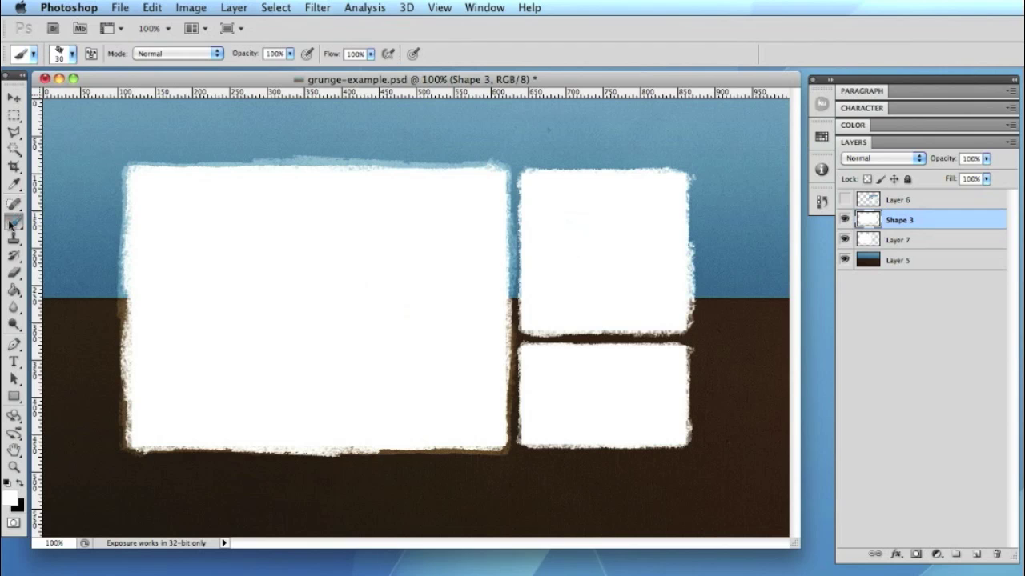
{"action": "left_click", "coordinate": [72, 54]}
{"action": "left_click", "coordinate": [433, 81]}
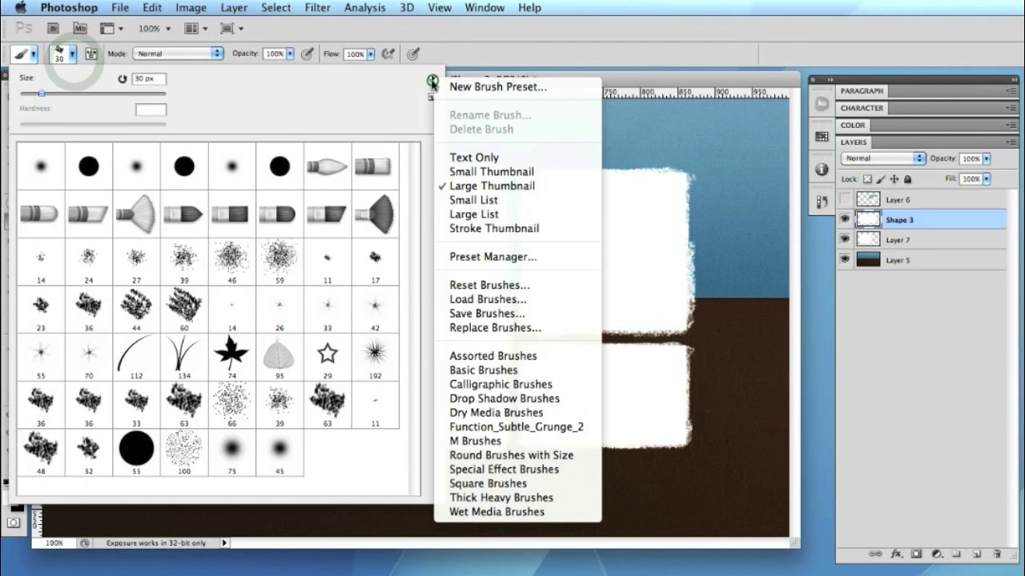
{"action": "left_click", "coordinate": [493, 427]}
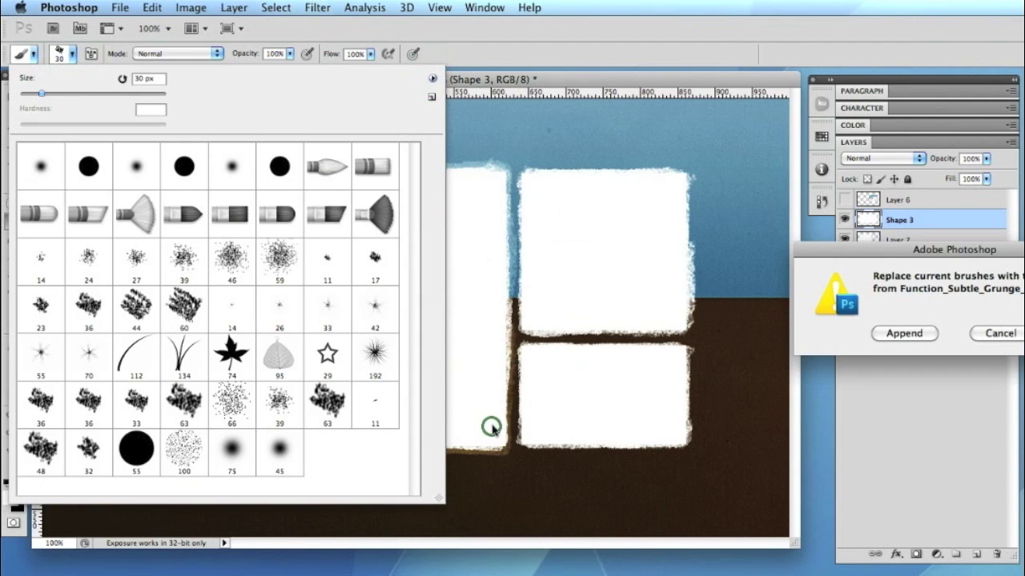
{"action": "key", "text": "Return"}
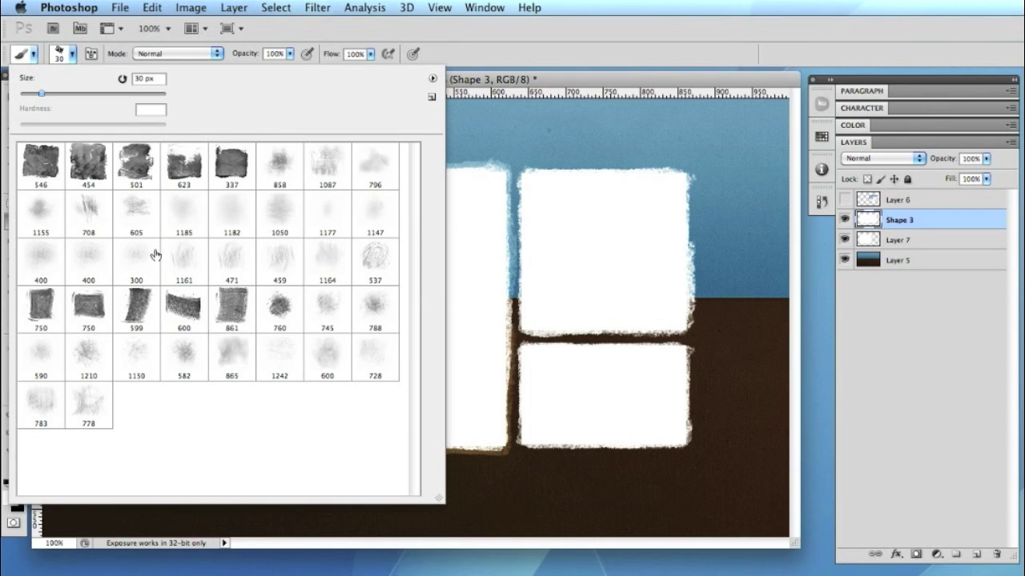
- Pick the 708 px grunge brush and make Layer 5 the active layer
{"action": "left_click", "coordinate": [88, 210]}
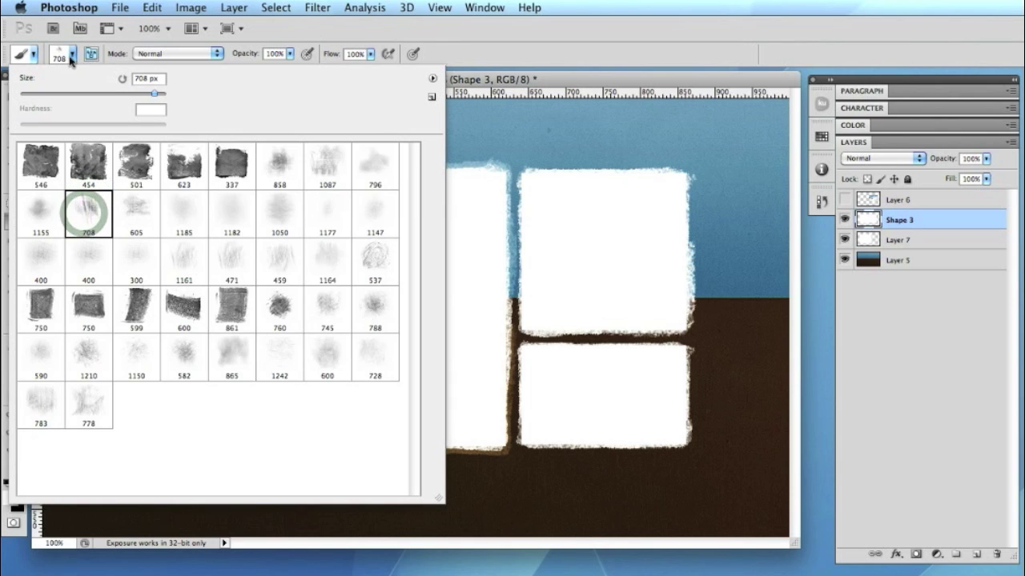
{"action": "left_click", "coordinate": [71, 54]}
{"action": "left_click", "coordinate": [888, 257]}
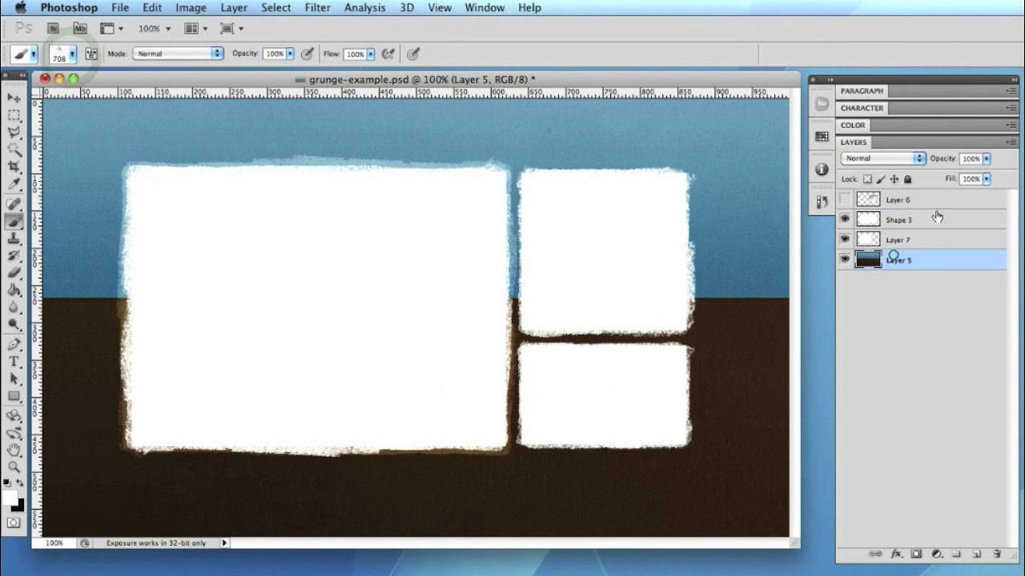
- Add a new Layer 8 and move it above Layer 7
{"action": "left_click", "coordinate": [1008, 142]}
{"action": "left_click", "coordinate": [1010, 156]}
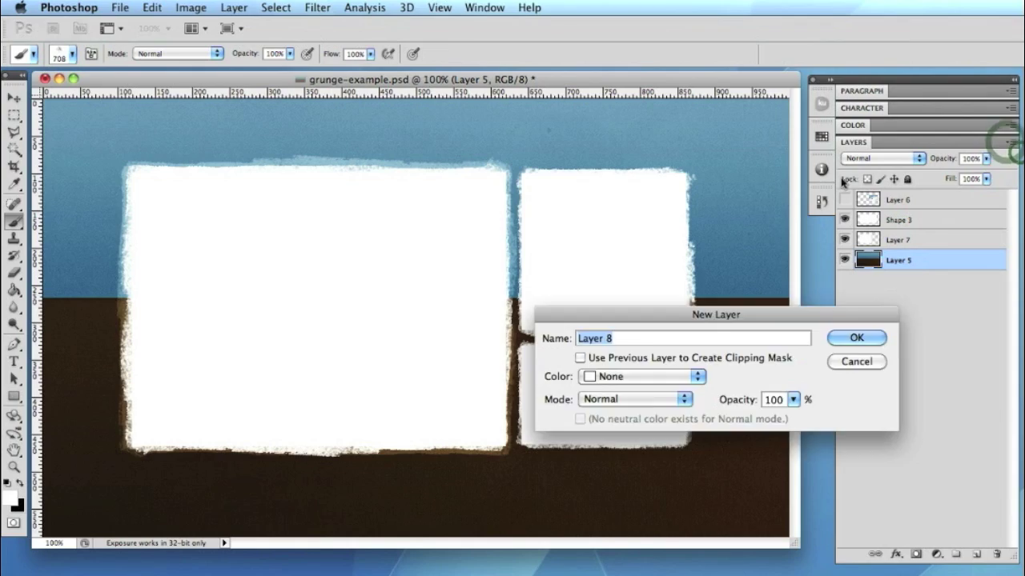
{"action": "key", "text": "Return"}
{"action": "left_click_drag", "start_coordinate": [888, 251], "coordinate": [888, 241]}
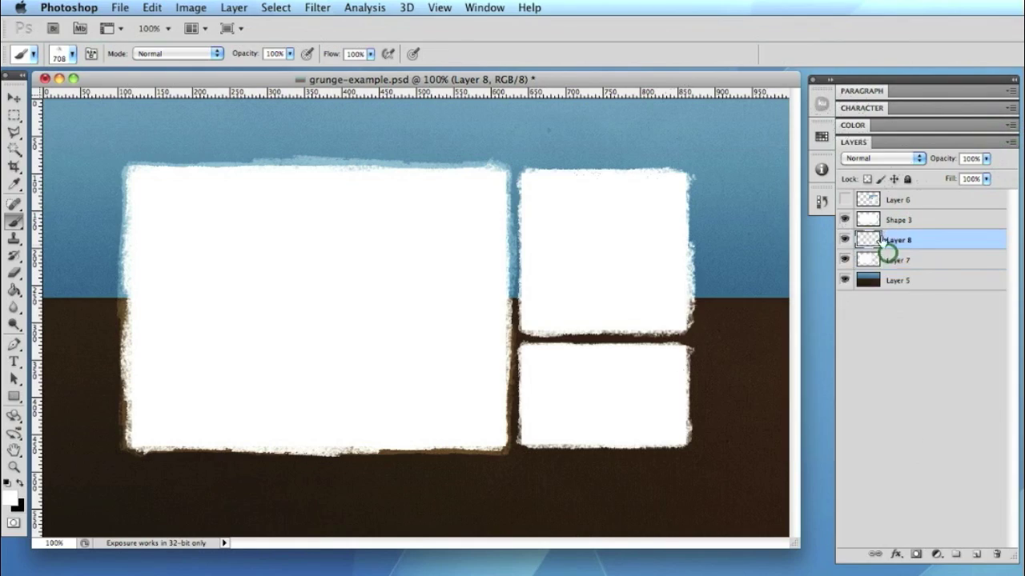
- Brush faint grunge speckles along the large panel's top edge on Layer 8, redoing a misplaced stamp
{"action": "mouse_move", "coordinate": [353, 240]}
{"action": "left_mouse_down"}
{"action": "mouse_move", "coordinate": [480, 280]}
{"action": "mouse_move", "coordinate": [416, 265]}
{"action": "mouse_move", "coordinate": [376, 272]}
{"action": "mouse_move", "coordinate": [449, 272]}
{"action": "mouse_move", "coordinate": [384, 304]}
{"action": "left_mouse_up"}
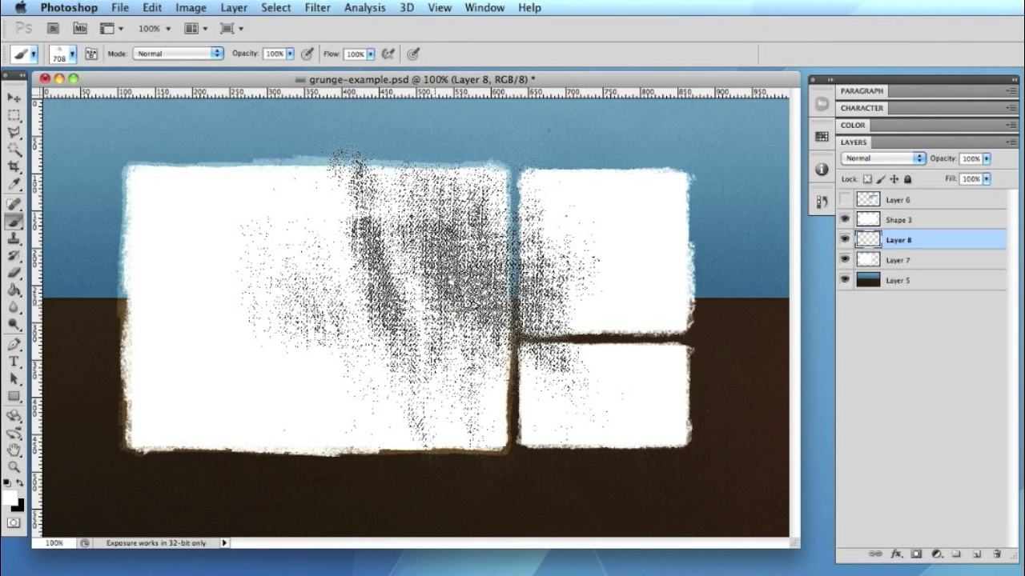
{"action": "key", "text": "ctrl+alt+z"}
{"action": "key", "text": "ctrl+alt+z"}
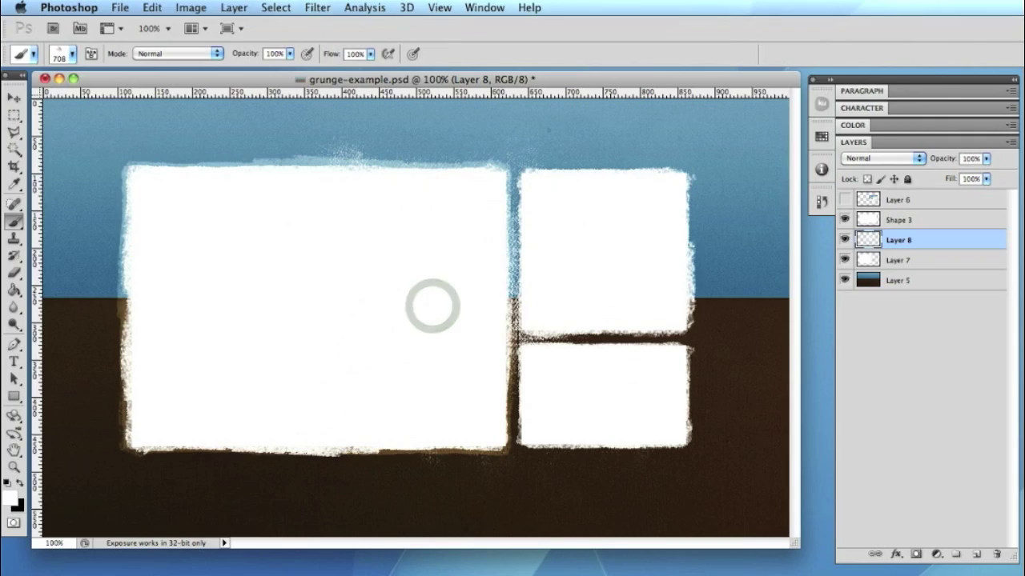
{"action": "left_click", "coordinate": [434, 305]}
{"action": "mouse_move", "coordinate": [353, 284]}
{"action": "left_mouse_down"}
{"action": "mouse_move", "coordinate": [239, 280]}
{"action": "mouse_move", "coordinate": [672, 276]}
{"action": "mouse_move", "coordinate": [656, 277]}
{"action": "left_mouse_up"}
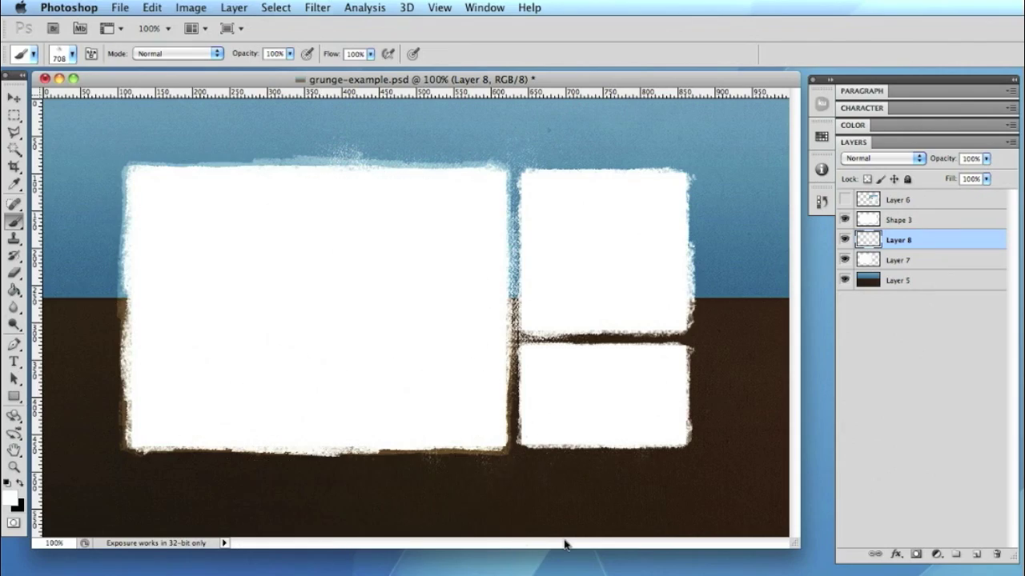
- On Shape 3, paint grungy strokes along the large box's top and bottom edges with the 600 px brush
{"action": "left_click", "coordinate": [72, 54]}
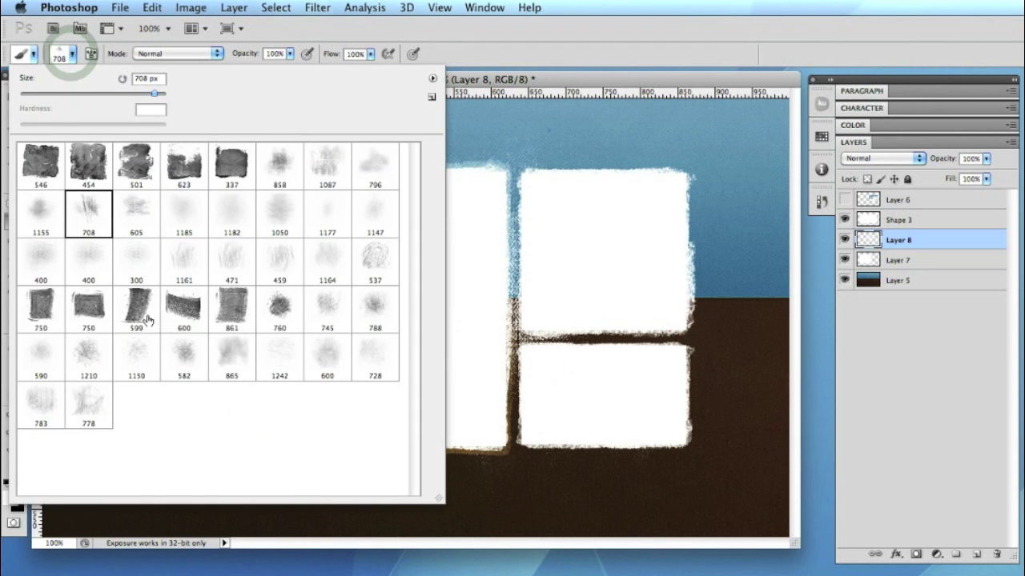
{"action": "left_click", "coordinate": [186, 310]}
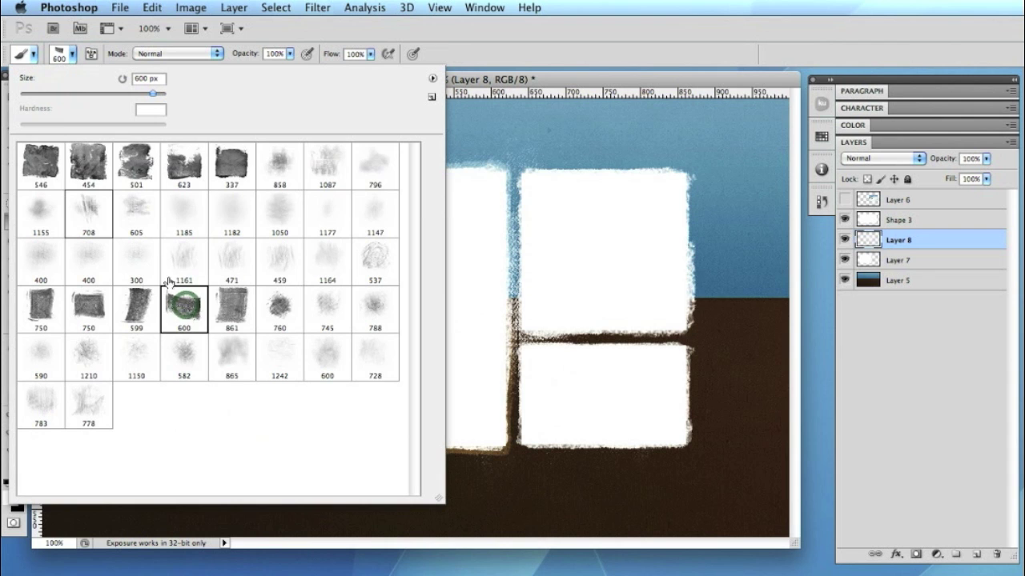
{"action": "left_click", "coordinate": [71, 56]}
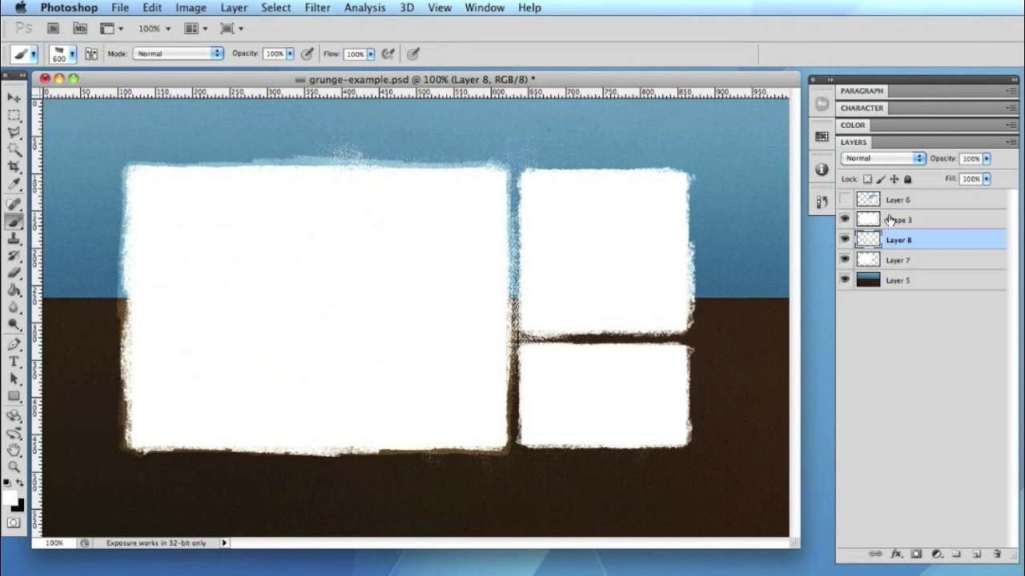
{"action": "left_click", "coordinate": [889, 219]}
{"action": "left_click_drag", "start_coordinate": [264, 236], "coordinate": [309, 192]}
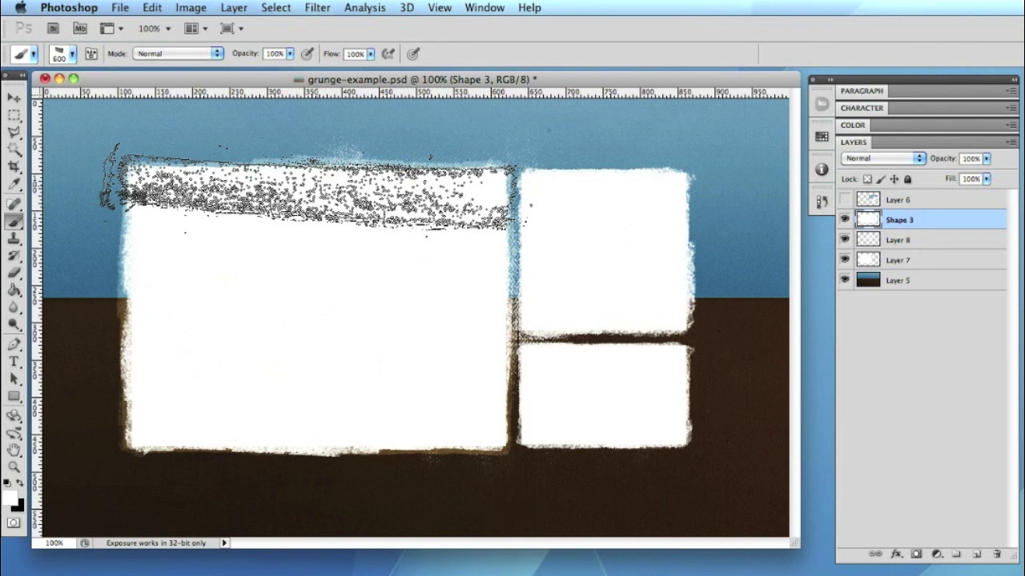
{"action": "key", "text": "bracketleft"}
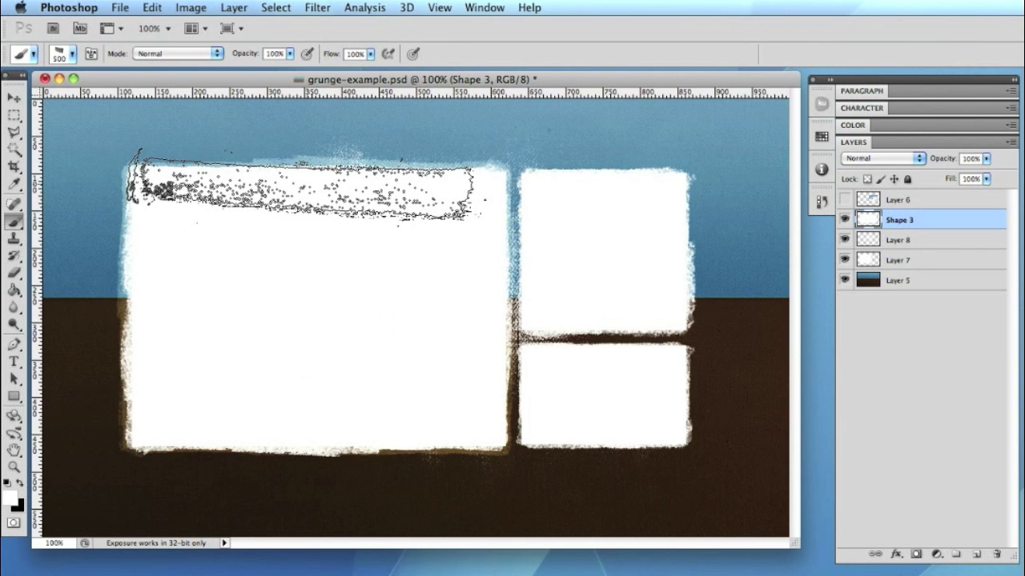
{"action": "left_click_drag", "start_coordinate": [305, 185], "coordinate": [317, 417]}
{"action": "left_click", "coordinate": [316, 419]}
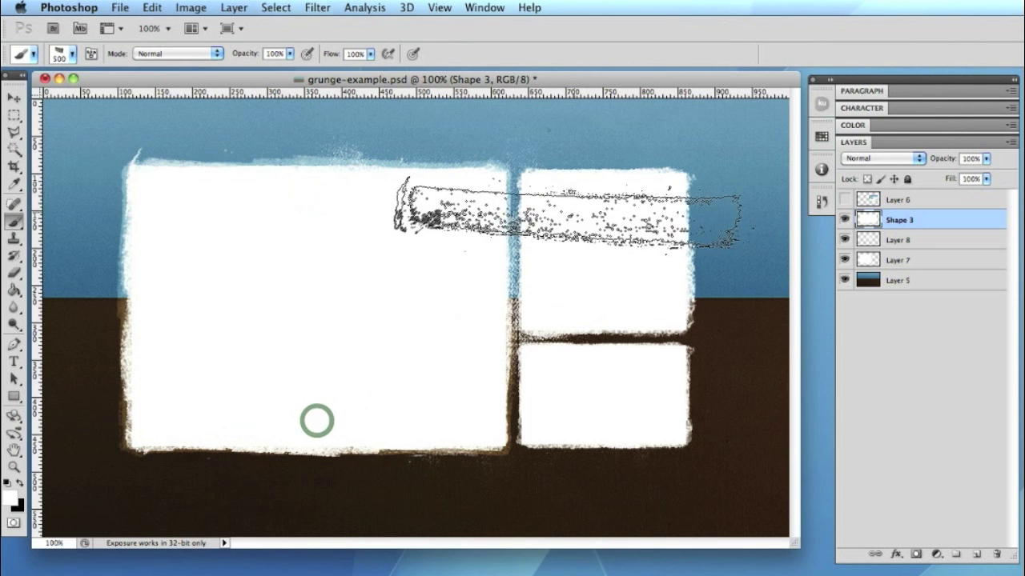
- Switch to the large square grunge brush 861 and shrink it to 125 px
{"action": "key", "text": "bracketleft"}
{"action": "key", "text": "bracketleft"}
{"action": "key", "text": "bracketleft"}
{"action": "key", "text": "bracketleft"}
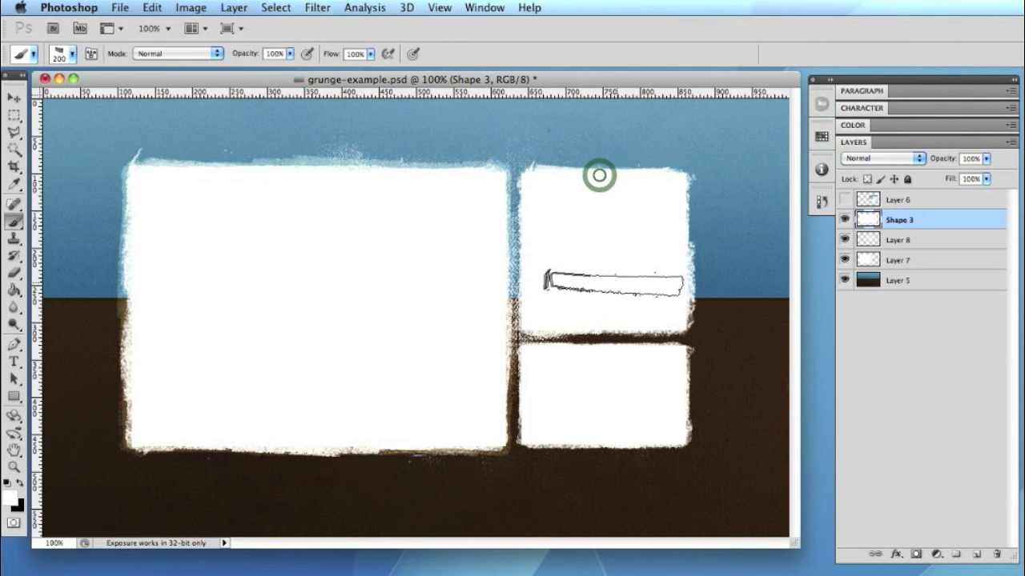
{"action": "left_click", "coordinate": [71, 53]}
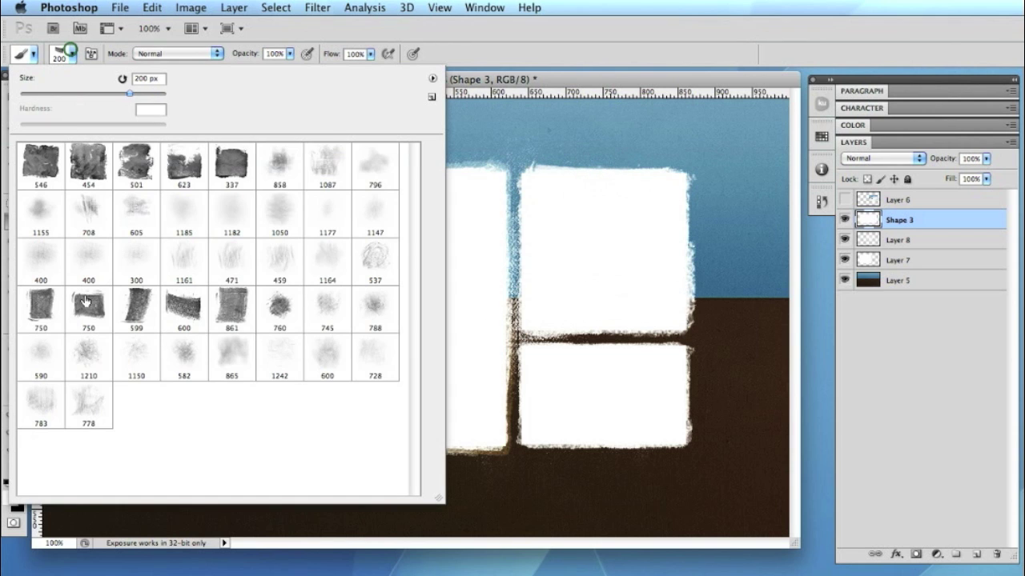
{"action": "left_click", "coordinate": [229, 306]}
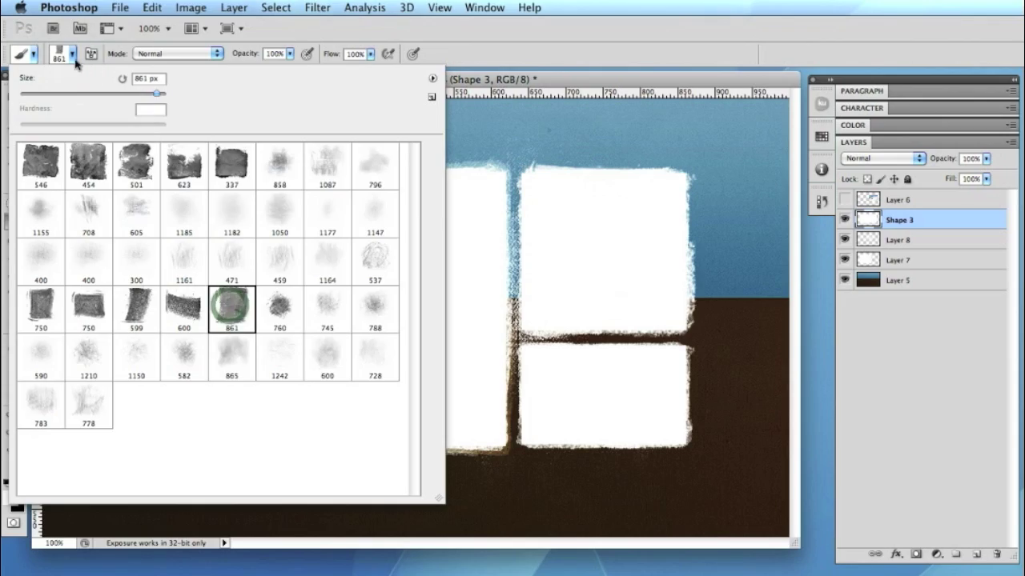
{"action": "key", "text": "Return"}
{"action": "key", "text": "bracketleft"}
{"action": "key", "text": "bracketleft"}
{"action": "key", "text": "bracketleft"}
{"action": "key", "text": "bracketleft"}
{"action": "key", "text": "bracketleft"}
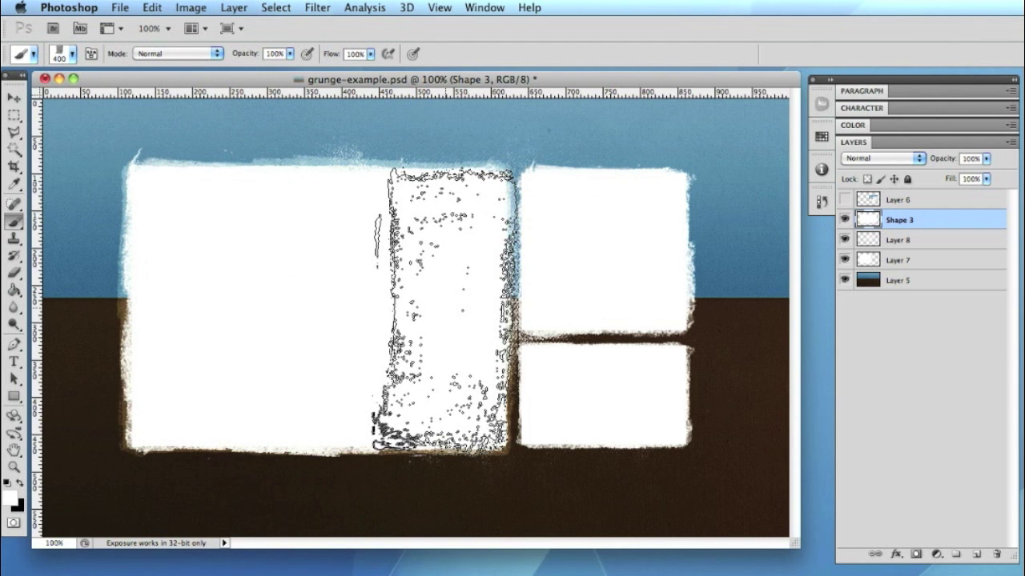
{"action": "key", "text": "bracketleft"}
{"action": "key", "text": "bracketleft"}
{"action": "key", "text": "bracketleft"}
{"action": "key", "text": "bracketleft"}
{"action": "key", "text": "bracketleft"}
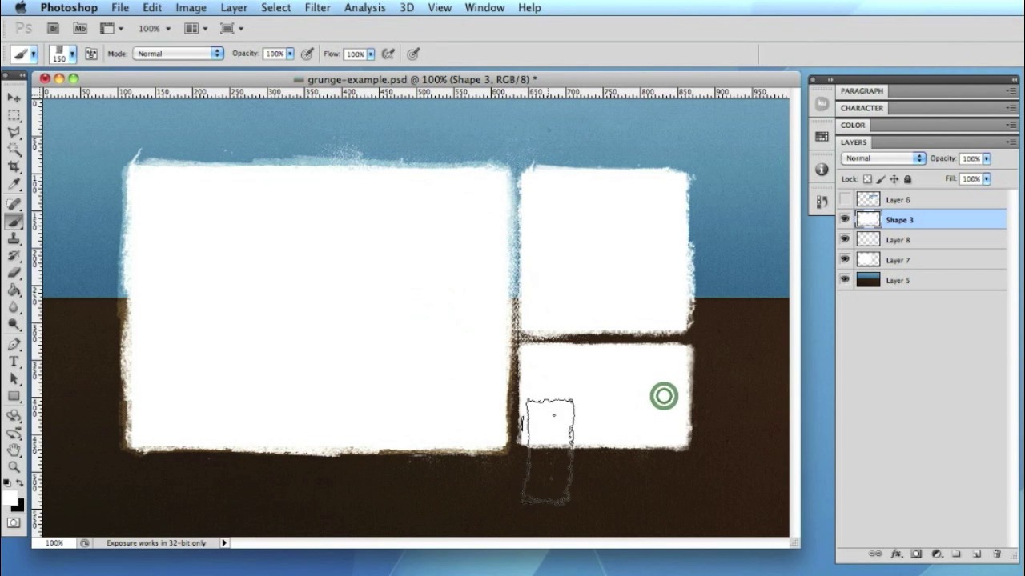
{"action": "key", "text": "bracketleft"}
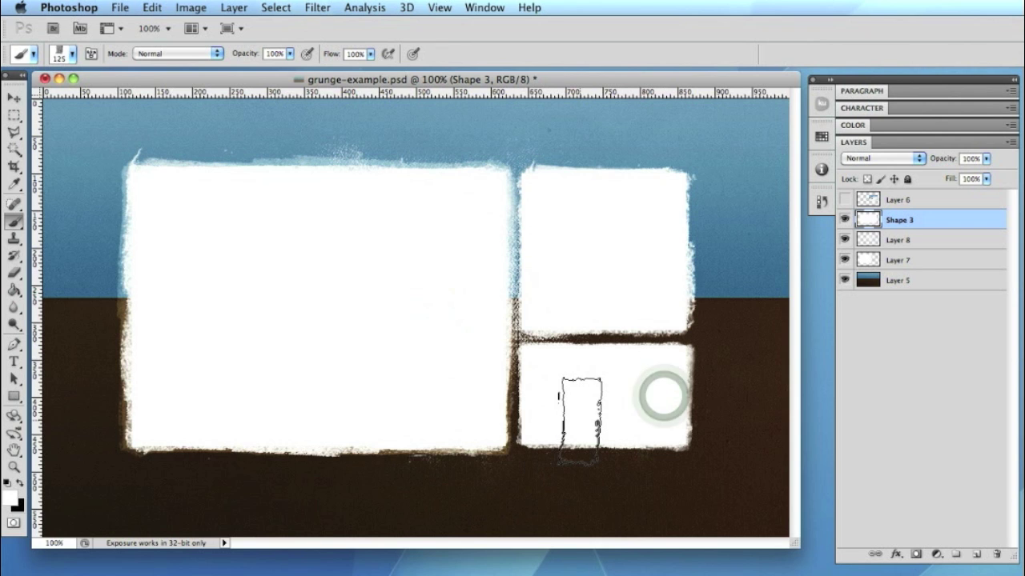
- Use the 750 px grunge brush sized to 250 px to stamp the top-right box's top edge
{"action": "left_click", "coordinate": [71, 54]}
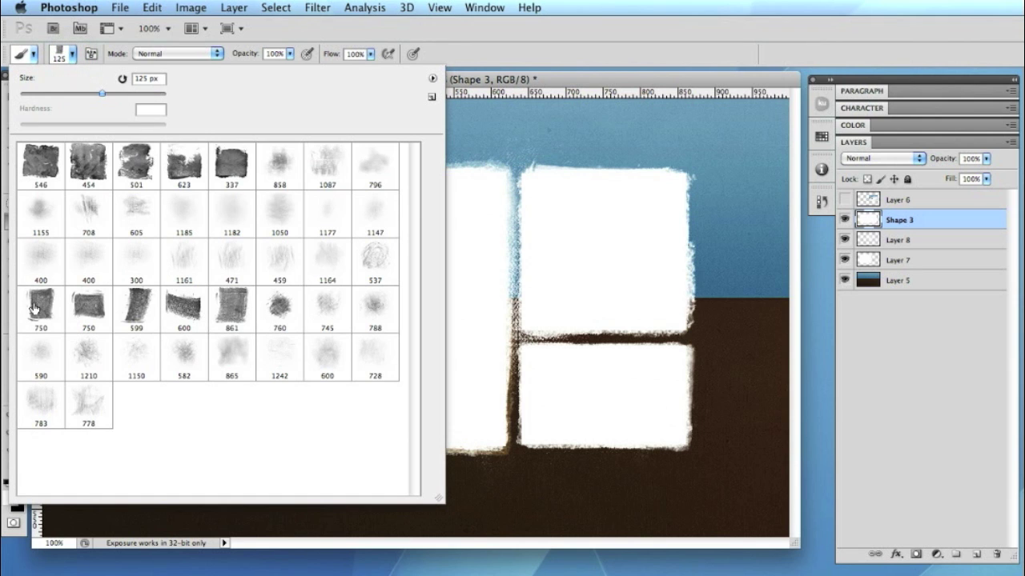
{"action": "left_click", "coordinate": [82, 310]}
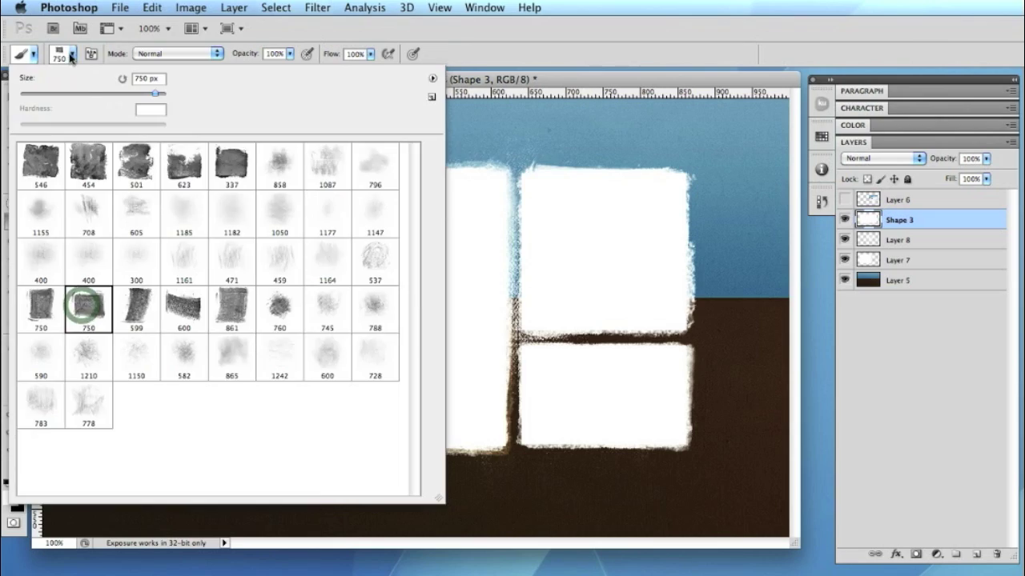
{"action": "left_click", "coordinate": [71, 54]}
{"action": "key", "text": "bracketleft"}
{"action": "key", "text": "bracketleft"}
{"action": "key", "text": "bracketleft"}
{"action": "key", "text": "bracketleft"}
{"action": "key", "text": "bracketleft"}
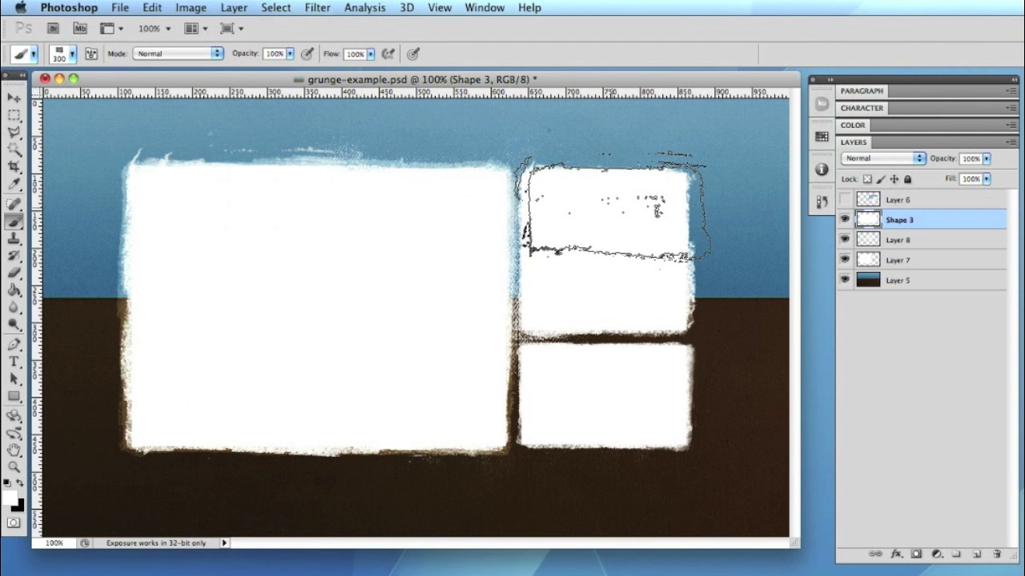
{"action": "key", "text": "bracketleft"}
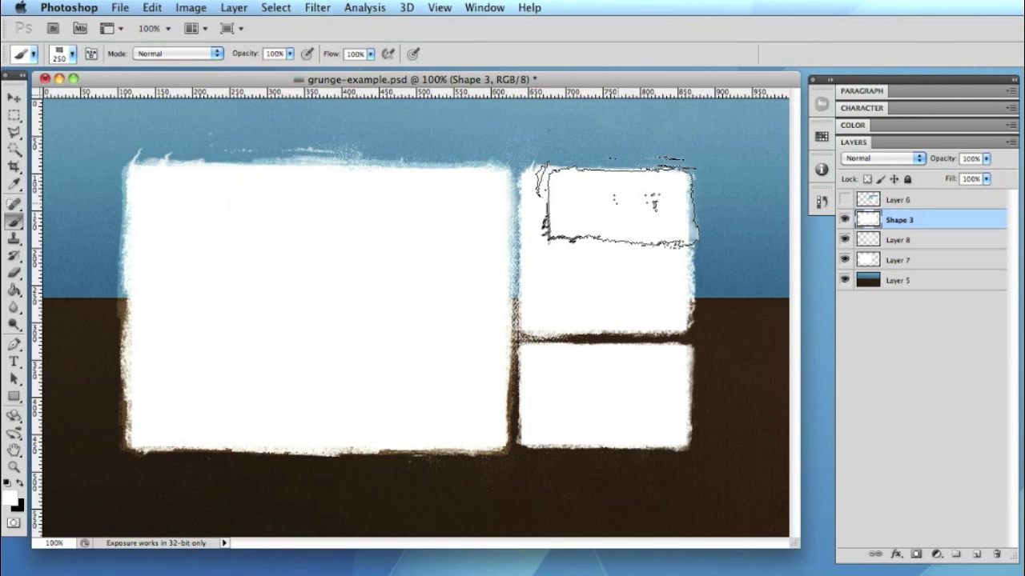
{"action": "left_click", "coordinate": [615, 201]}
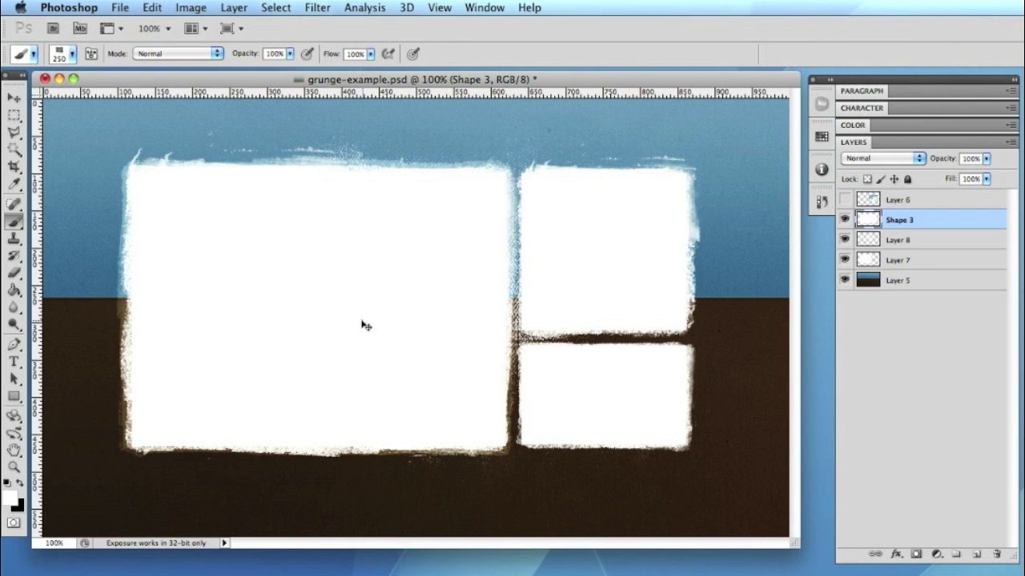
- Switch to the Move tool
{"action": "left_click", "coordinate": [12, 98]}
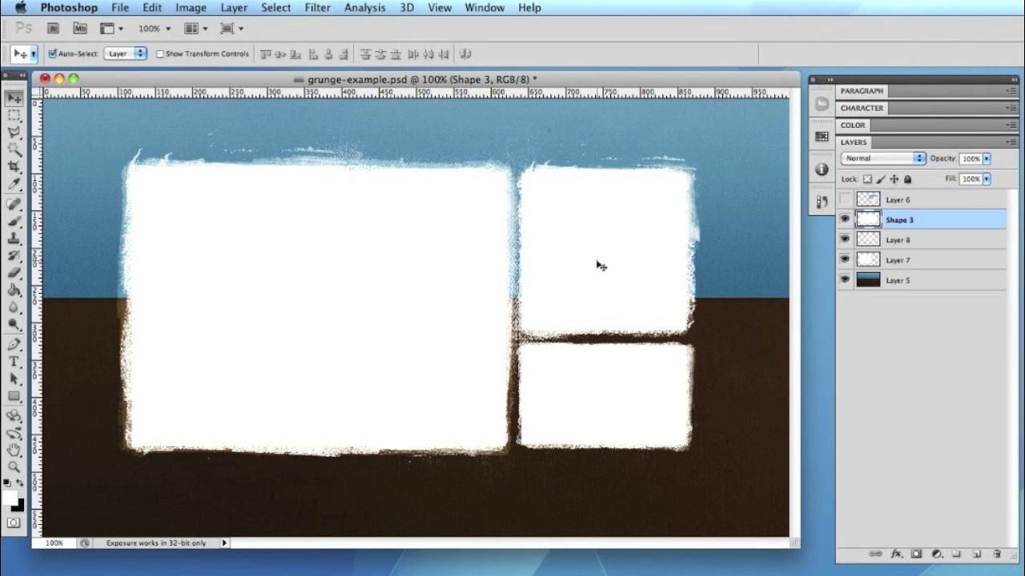
- Show the snowboarder photo on Layer 6 and scale it to about 89% over the top-right box
{"action": "left_click", "coordinate": [844, 199]}
{"action": "left_click_drag", "start_coordinate": [570, 343], "coordinate": [558, 303]}
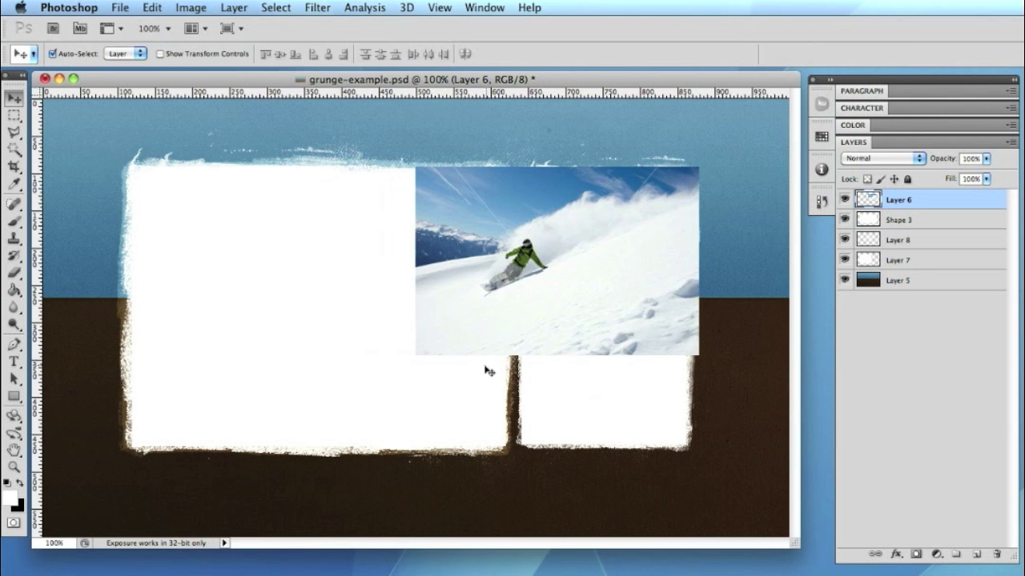
{"action": "key", "text": "super+t"}
{"action": "left_click_drag", "start_coordinate": [414, 357], "coordinate": [446, 334]}
{"action": "left_click_drag", "start_coordinate": [662, 334], "coordinate": [682, 341]}
{"action": "left_click_drag", "start_coordinate": [629, 313], "coordinate": [651, 300]}
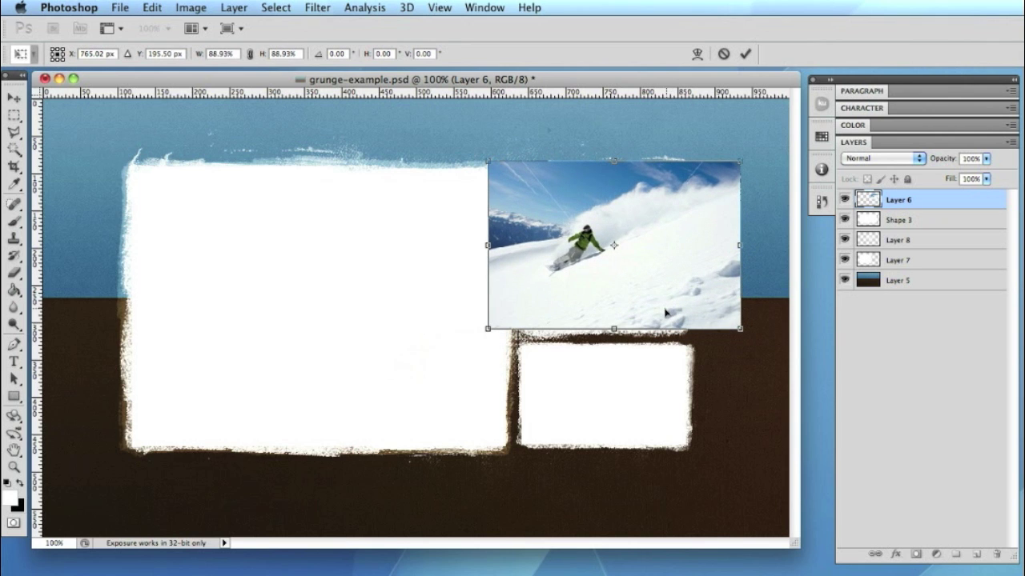
{"action": "key", "text": "Return"}
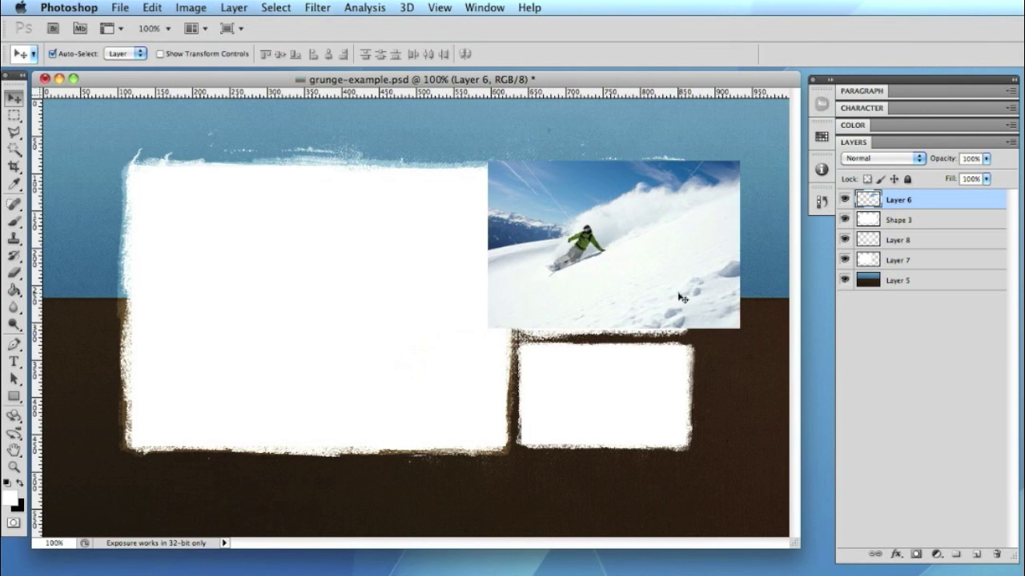
- Clip Layer 6 to the box shapes and position the photo inside the top-right box
{"action": "right_click", "coordinate": [885, 203]}
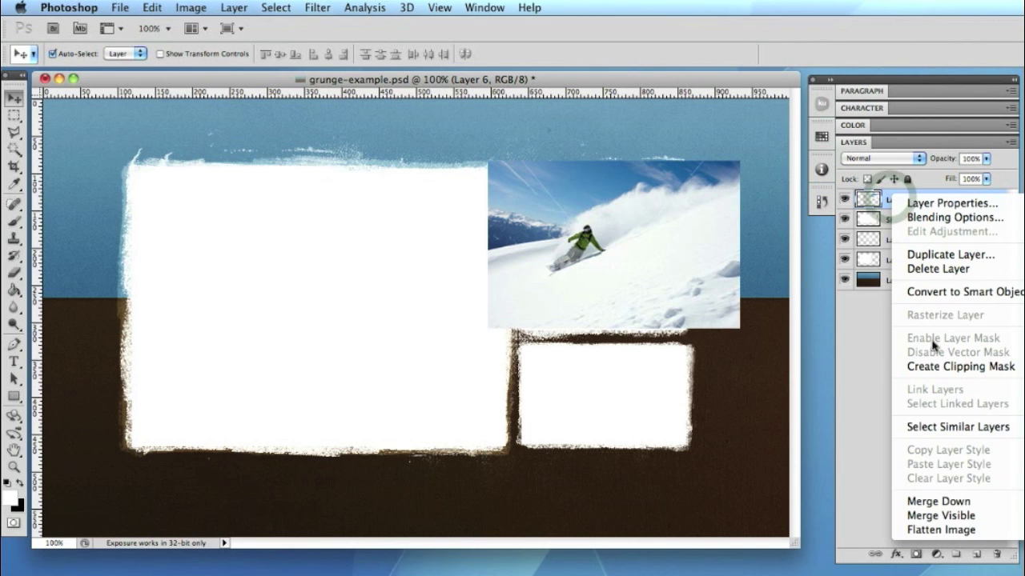
{"action": "left_click", "coordinate": [933, 368]}
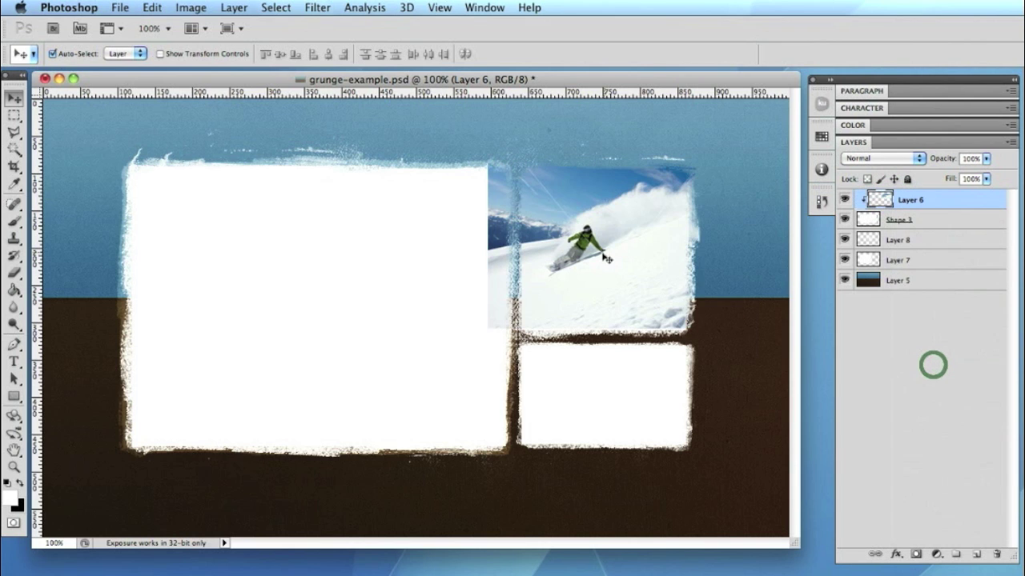
{"action": "left_click_drag", "start_coordinate": [593, 257], "coordinate": [628, 258]}
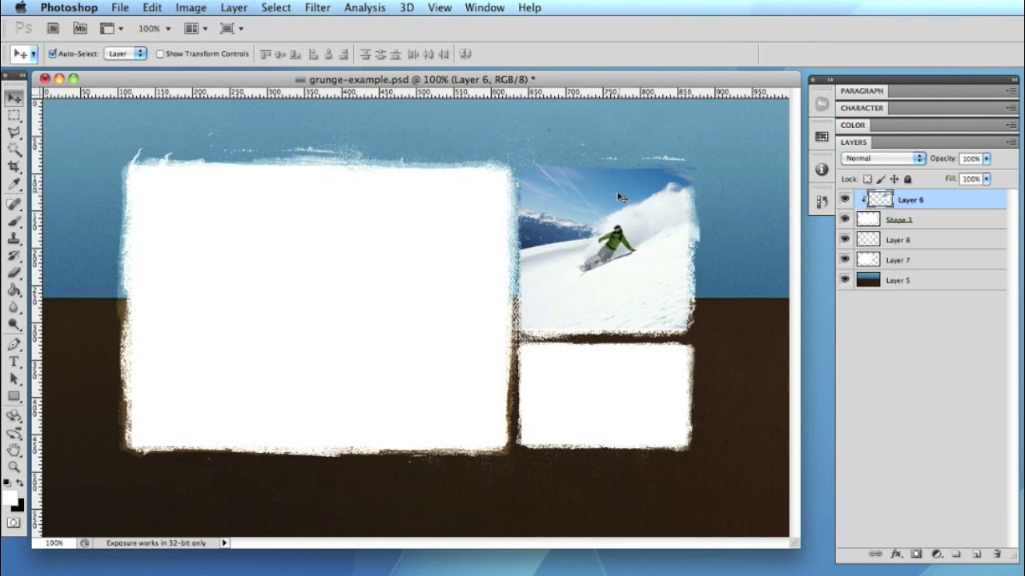
- Softly erase near the photo's top with a 50 px eraser at 30% opacity
{"action": "left_click", "coordinate": [13, 274]}
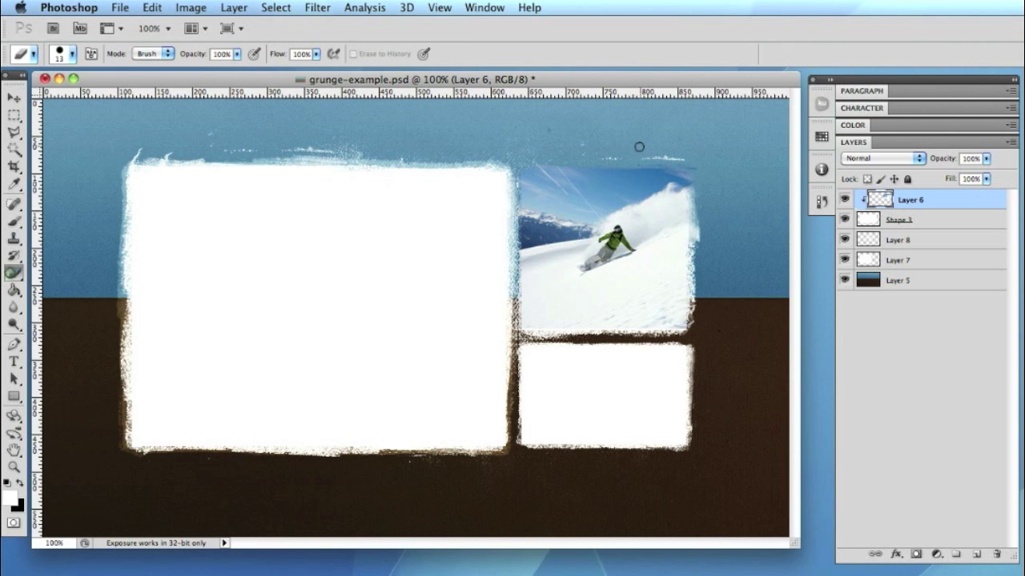
{"action": "key", "text": "bracketright"}
{"action": "key", "text": "bracketright"}
{"action": "key", "text": "bracketright"}
{"action": "key", "text": "bracketright"}
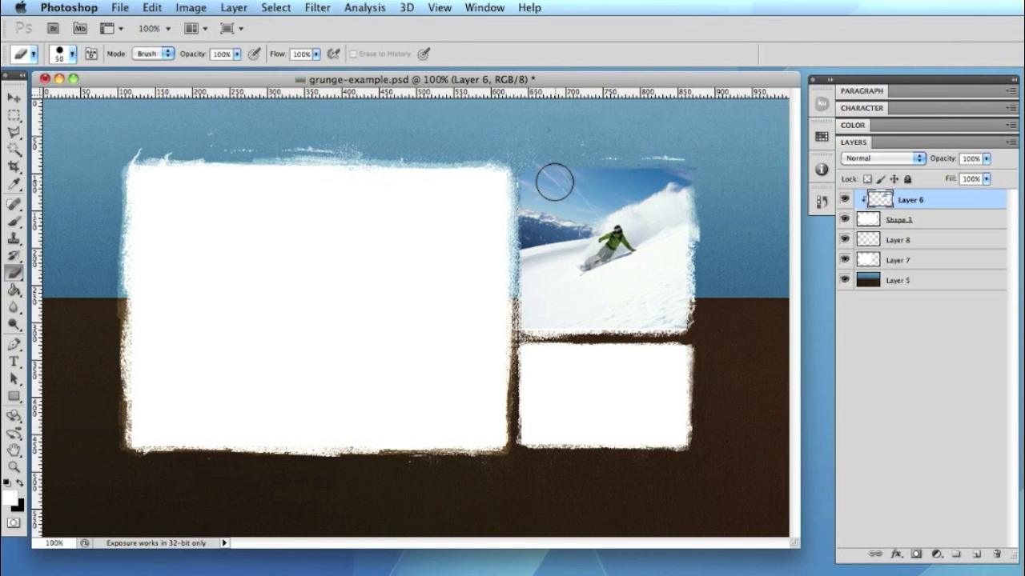
{"action": "key", "text": "3"}
{"action": "mouse_move", "coordinate": [572, 171]}
{"action": "left_mouse_down"}
{"action": "mouse_move", "coordinate": [552, 151]}
{"action": "mouse_move", "coordinate": [590, 163]}
{"action": "mouse_move", "coordinate": [576, 164]}
{"action": "left_mouse_up"}
- Erase the photo's top edge with grunge brush 600 at full opacity, sized 250–500 px, then return to Move
{"action": "left_click", "coordinate": [72, 54]}
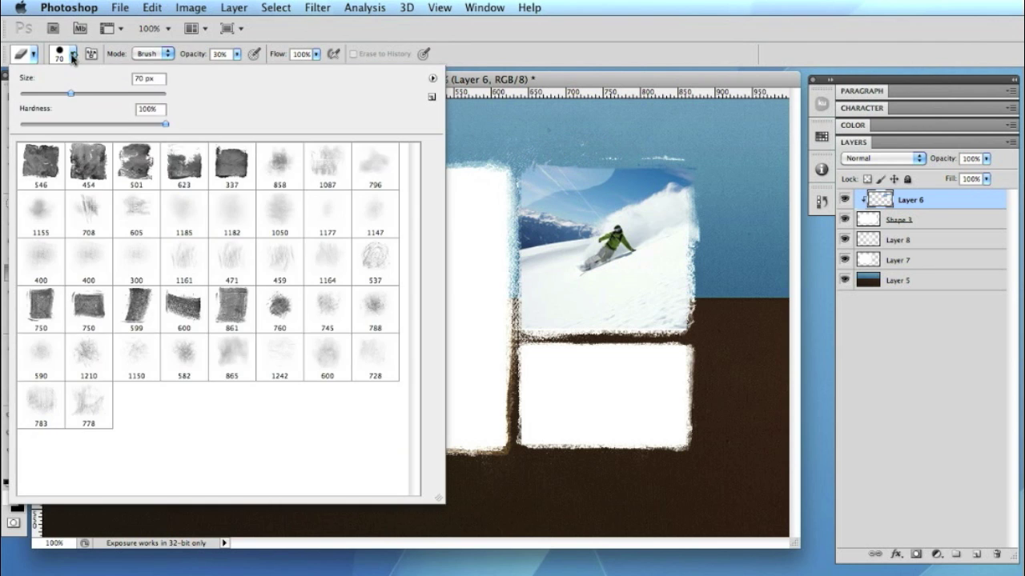
{"action": "left_click", "coordinate": [432, 80]}
{"action": "left_click", "coordinate": [184, 309]}
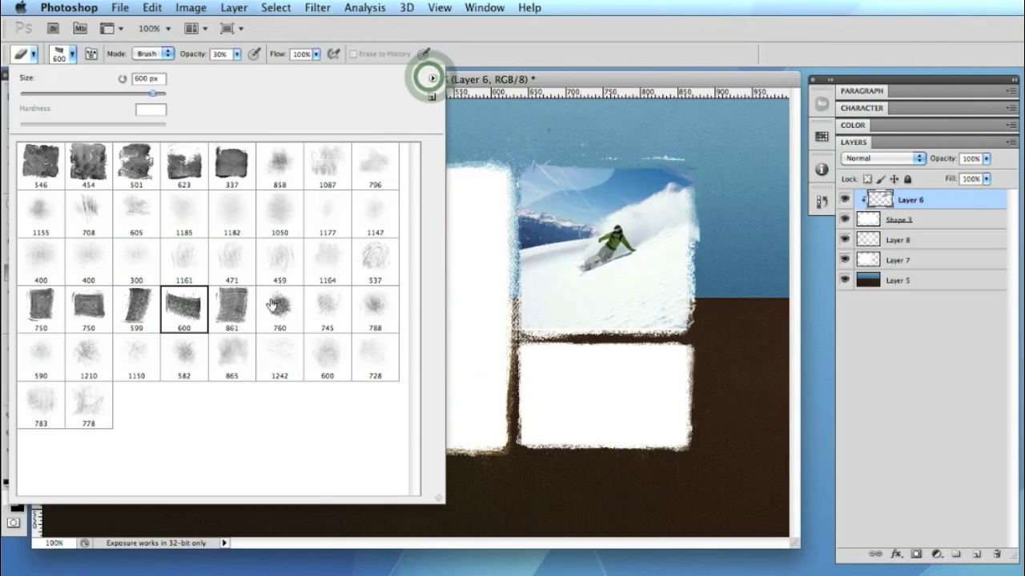
{"action": "mouse_move", "coordinate": [681, 152]}
{"action": "left_mouse_down"}
{"action": "mouse_move", "coordinate": [561, 165]}
{"action": "mouse_move", "coordinate": [531, 137]}
{"action": "mouse_move", "coordinate": [525, 149]}
{"action": "left_mouse_up"}
{"action": "key", "text": "bracketleft"}
{"action": "key", "text": "bracketleft"}
{"action": "key", "text": "bracketleft"}
{"action": "key", "text": "bracketleft"}
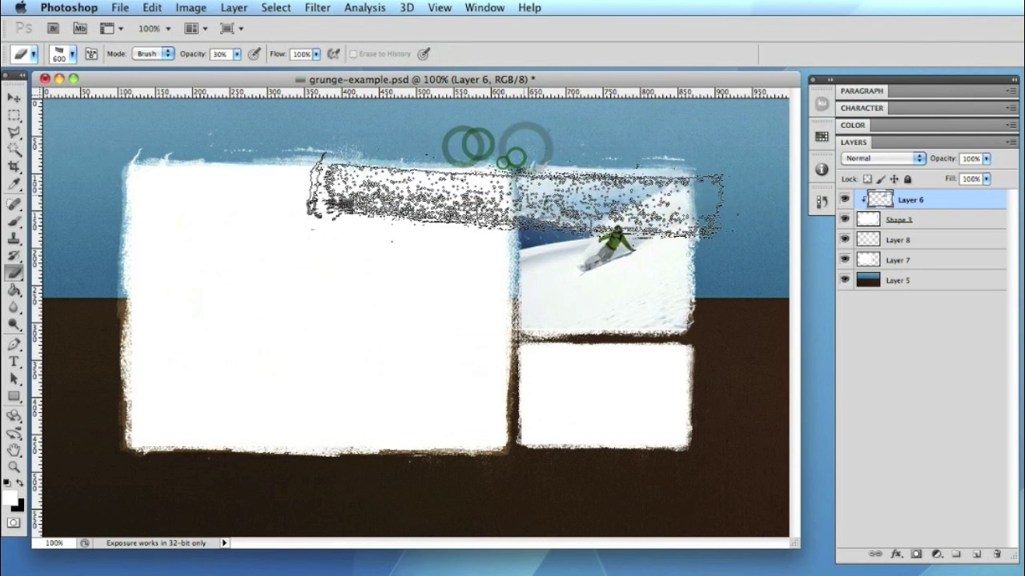
{"action": "key", "text": "0"}
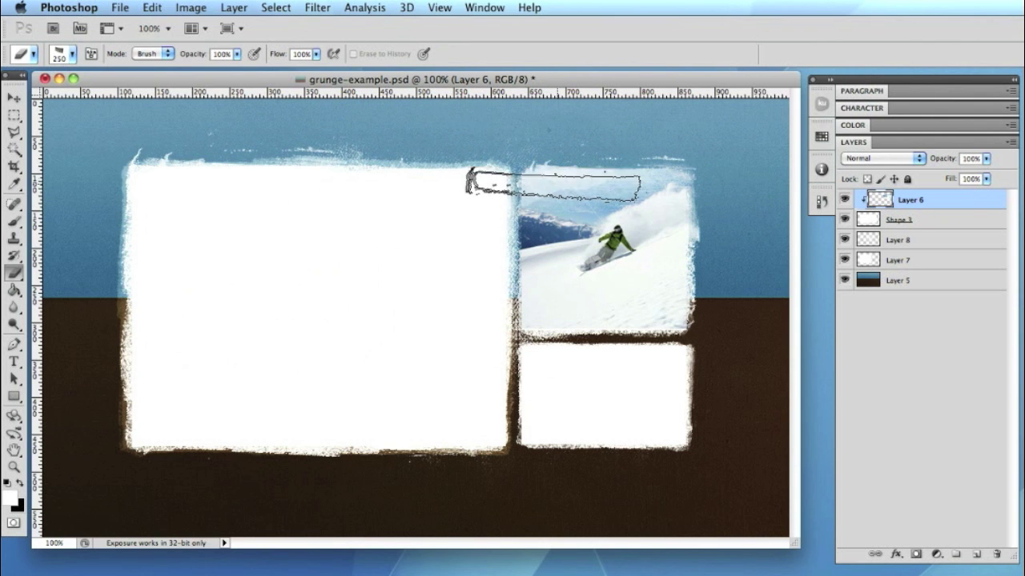
{"action": "left_click_drag", "start_coordinate": [527, 185], "coordinate": [692, 157]}
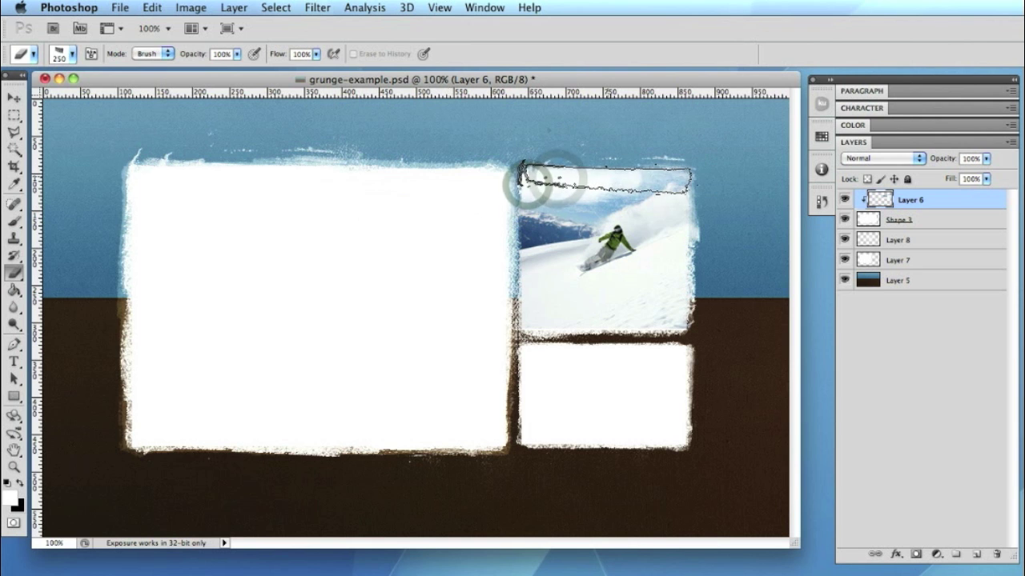
{"action": "key", "text": "bracketright"}
{"action": "key", "text": "bracketright"}
{"action": "key", "text": "bracketright"}
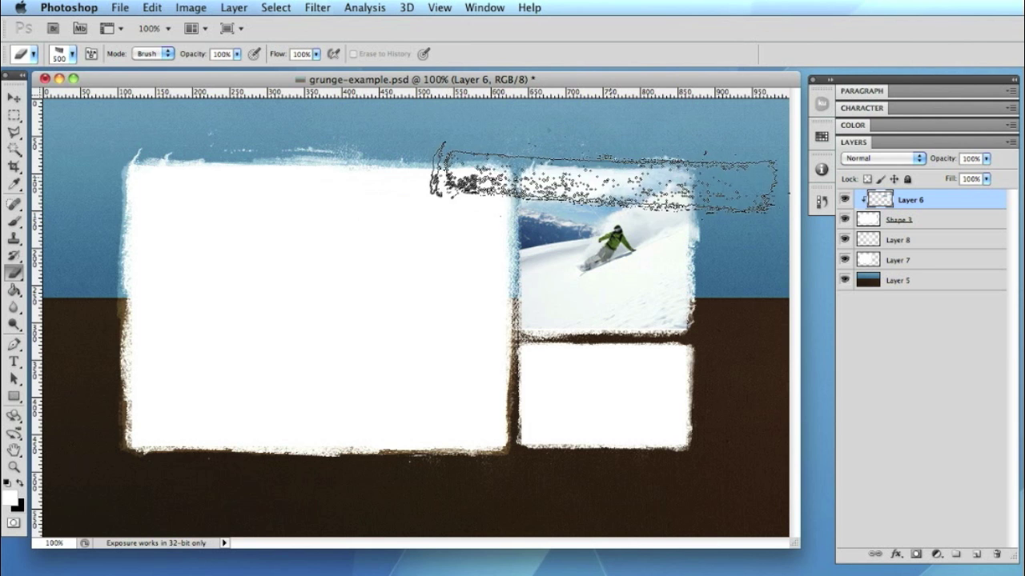
{"action": "left_click", "coordinate": [605, 174]}
{"action": "left_click", "coordinate": [13, 97]}
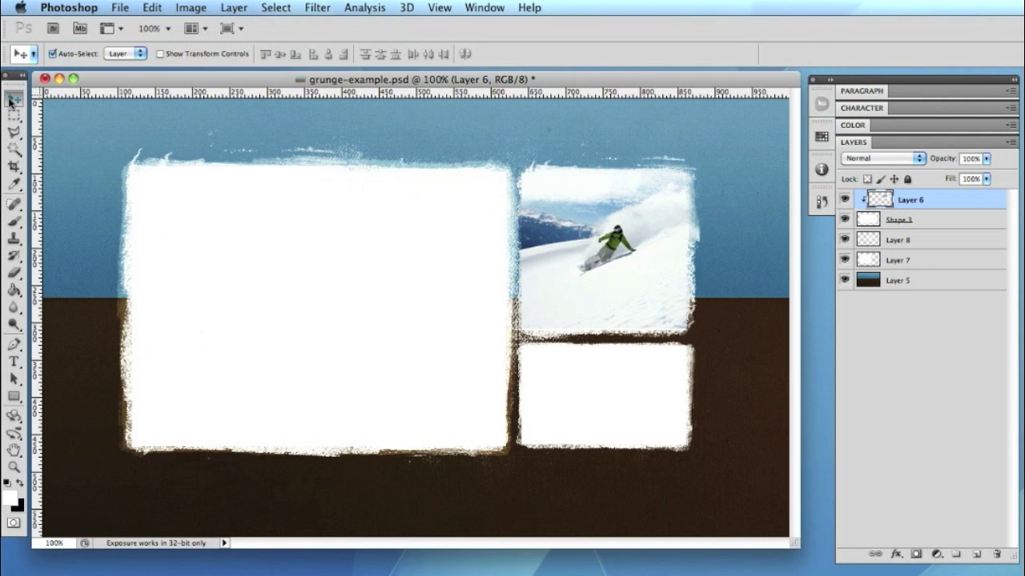